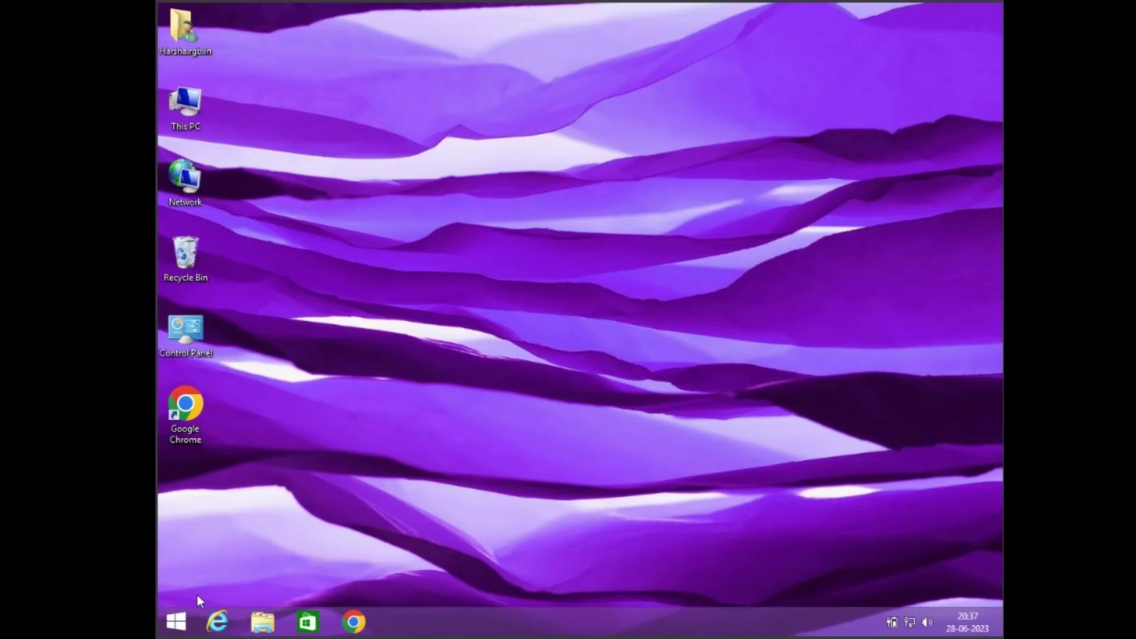
Toggle between the Start screen and desktop several times, then refresh the desktop.
{"action": "left_click", "coordinate": [176, 621]}
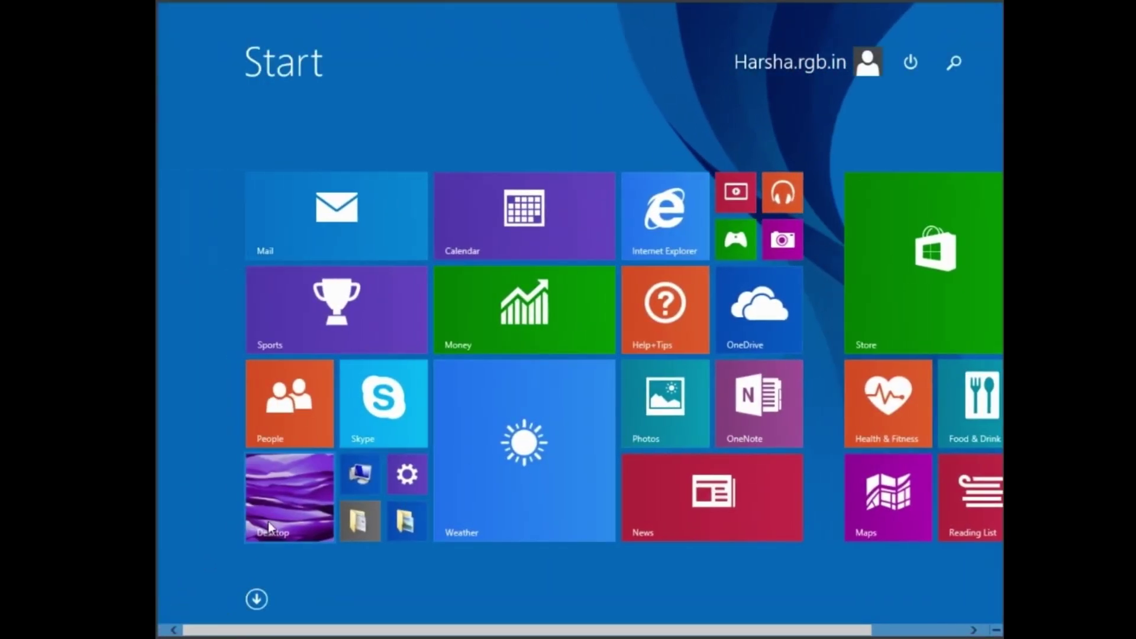
{"action": "left_click", "coordinate": [268, 524]}
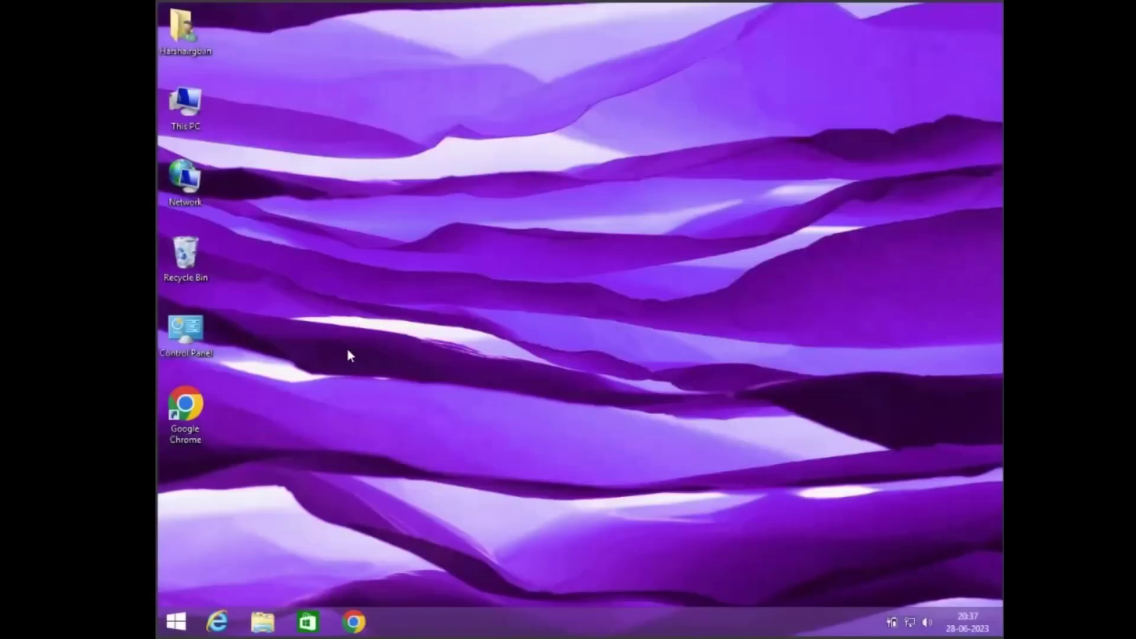
{"action": "left_click", "coordinate": [178, 617]}
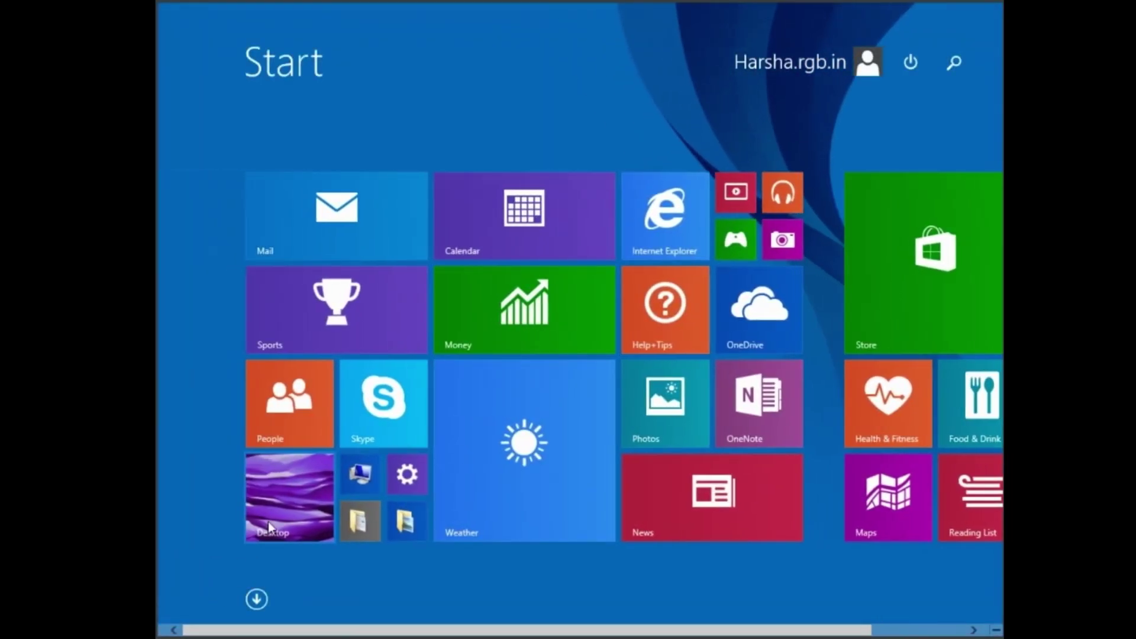
{"action": "left_click", "coordinate": [268, 524]}
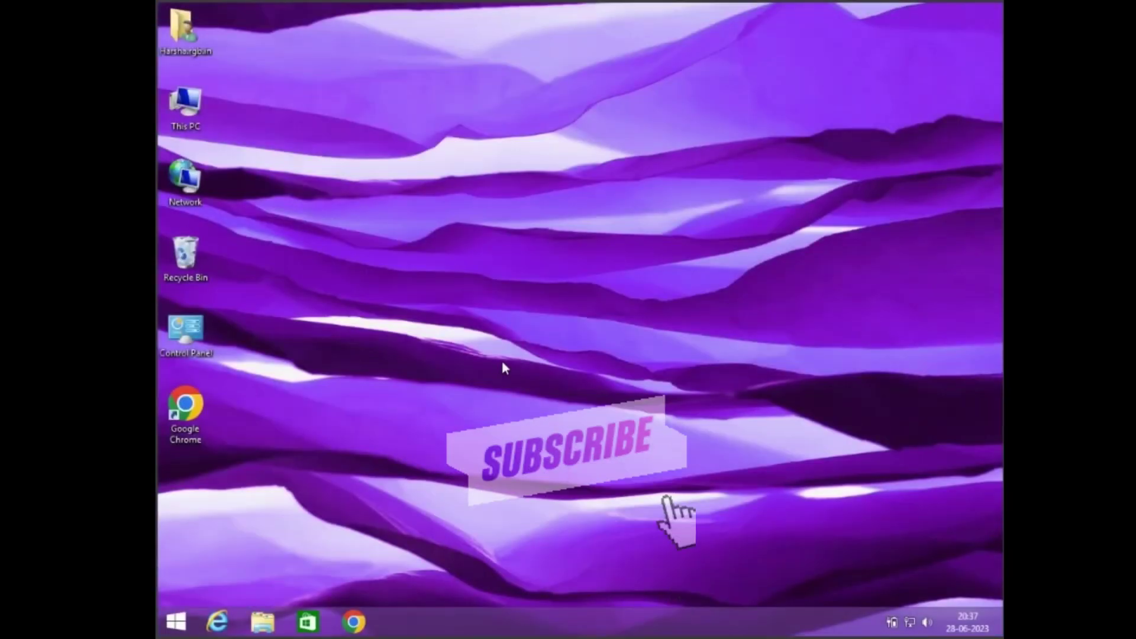
{"action": "left_click", "coordinate": [176, 620]}
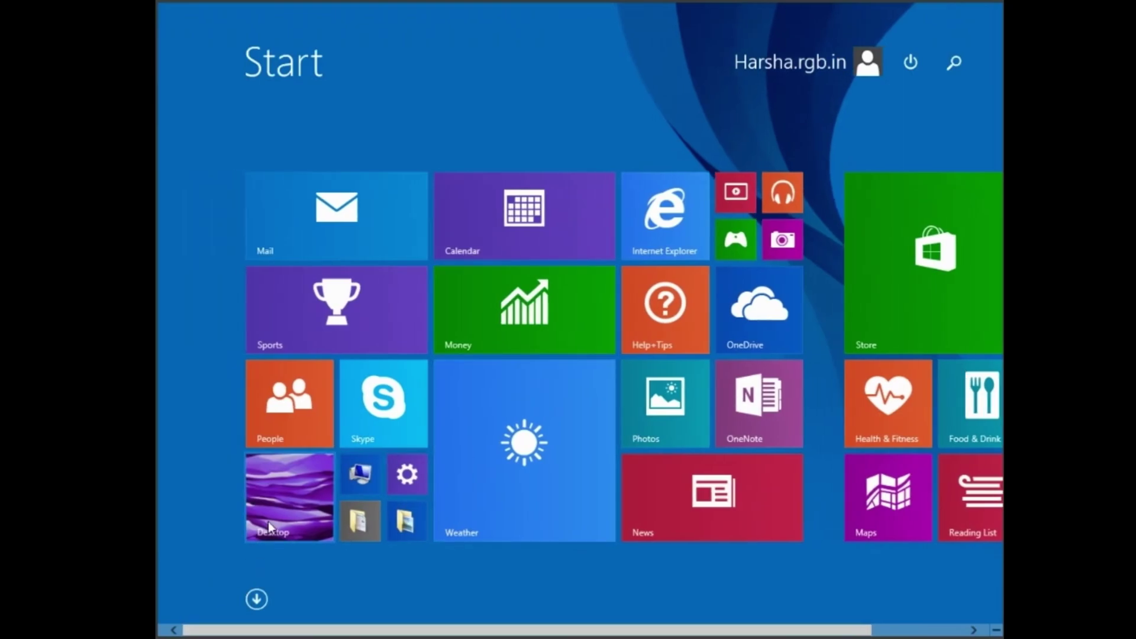
{"action": "left_click", "coordinate": [268, 526]}
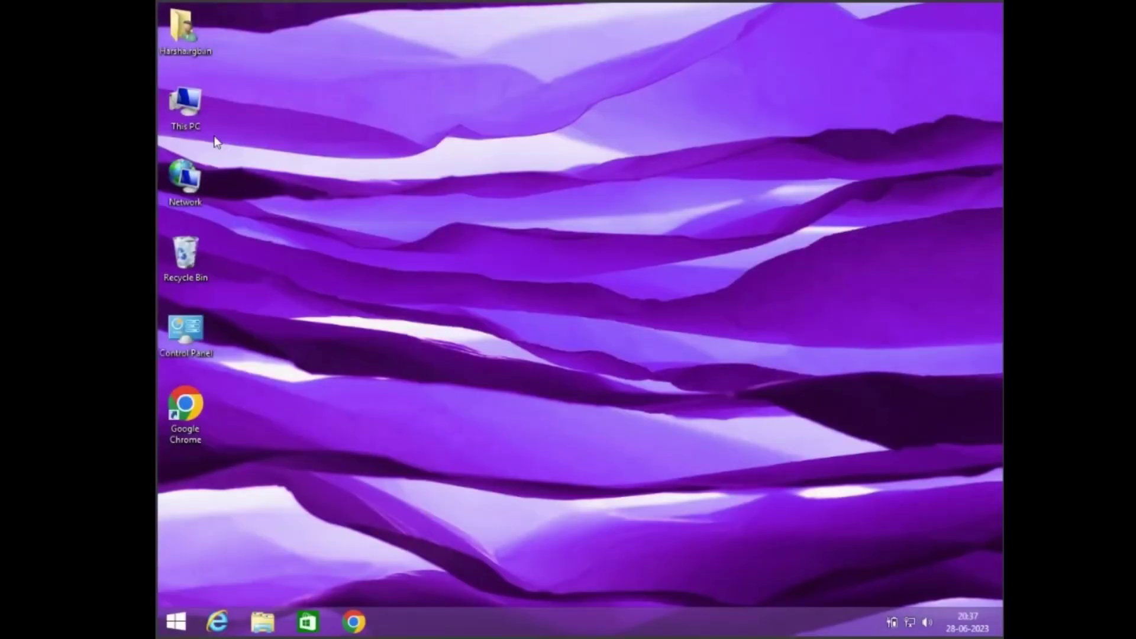
{"action": "left_click", "coordinate": [176, 620]}
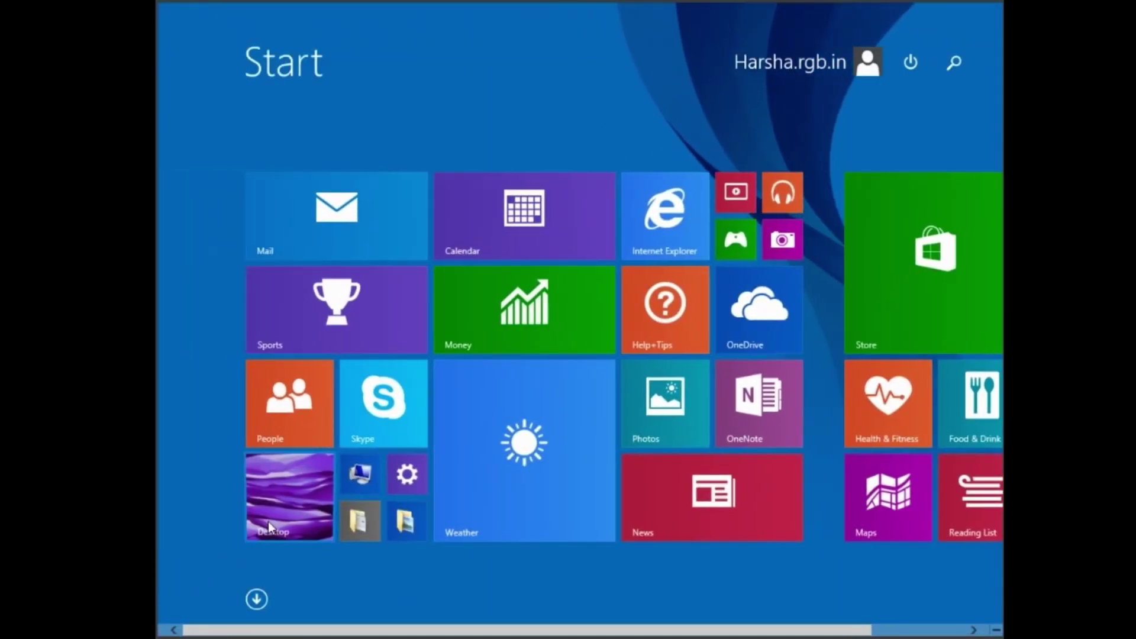
{"action": "left_click", "coordinate": [268, 521]}
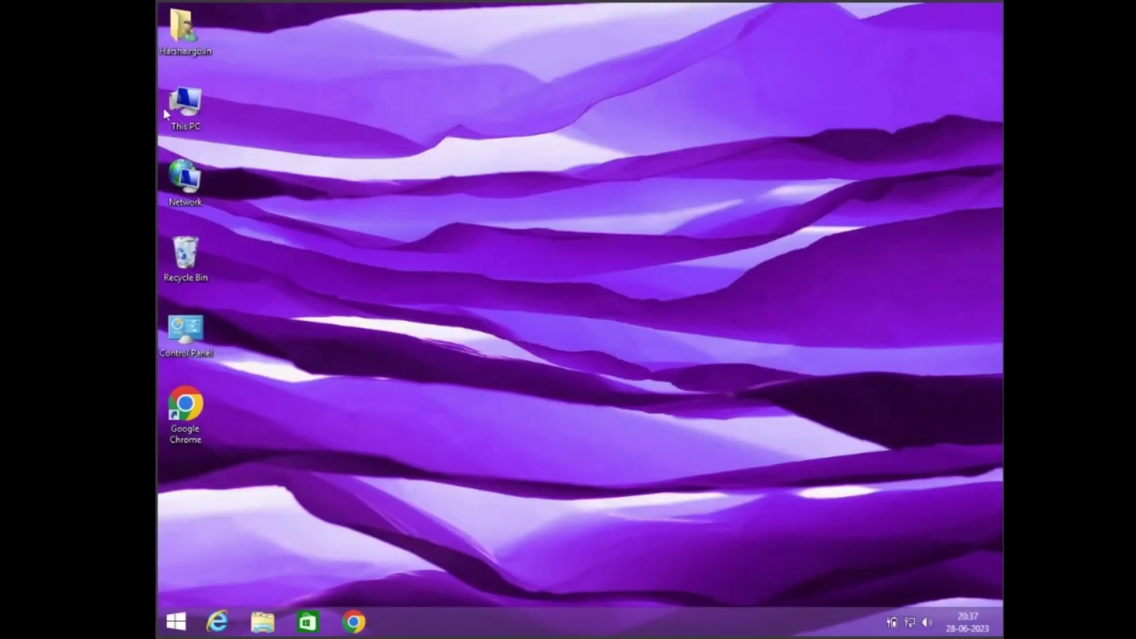
{"action": "left_click", "coordinate": [176, 620]}
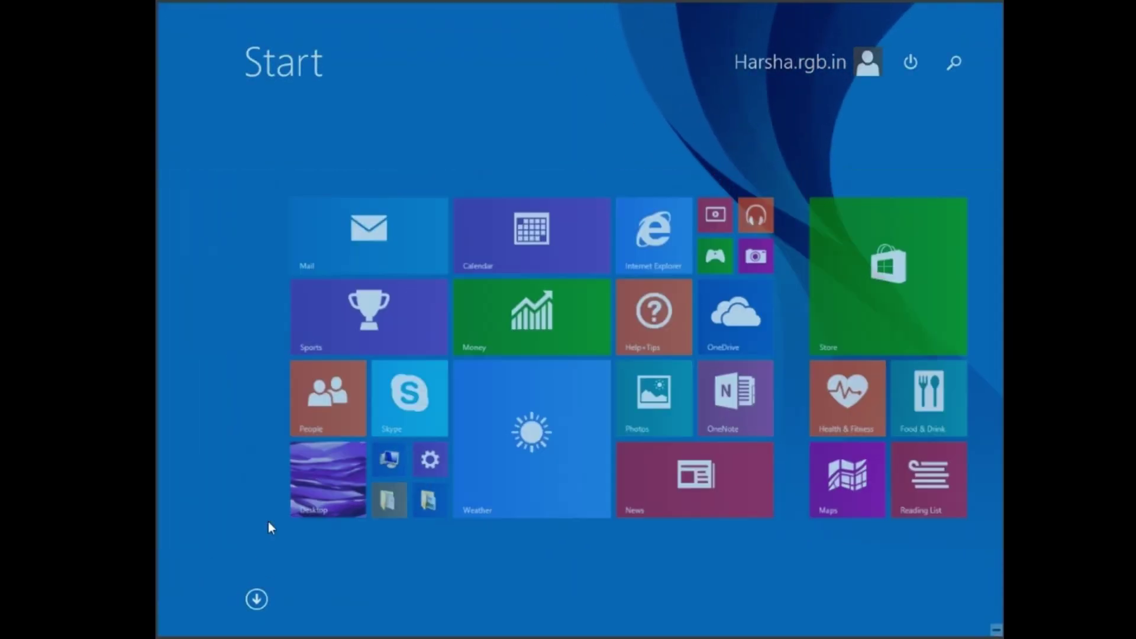
{"action": "left_click", "coordinate": [268, 520]}
{"action": "right_click", "coordinate": [441, 228]}
{"action": "left_click", "coordinate": [496, 273]}
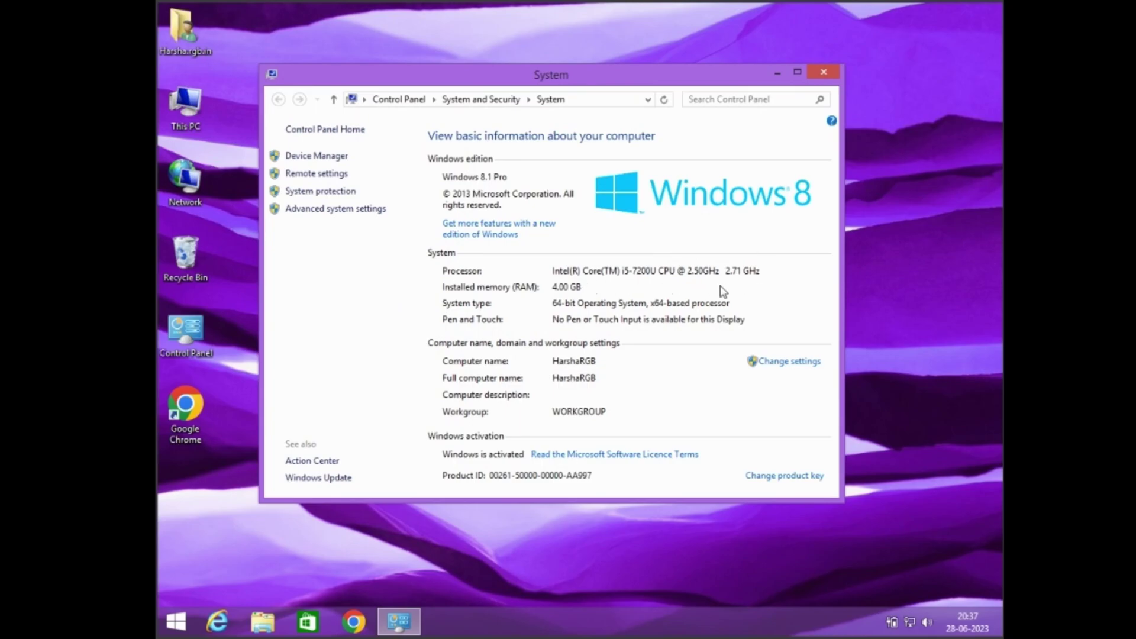
Review the System information window, then reach the Windows 11 download page in Chrome.
{"action": "left_click", "coordinate": [798, 71]}
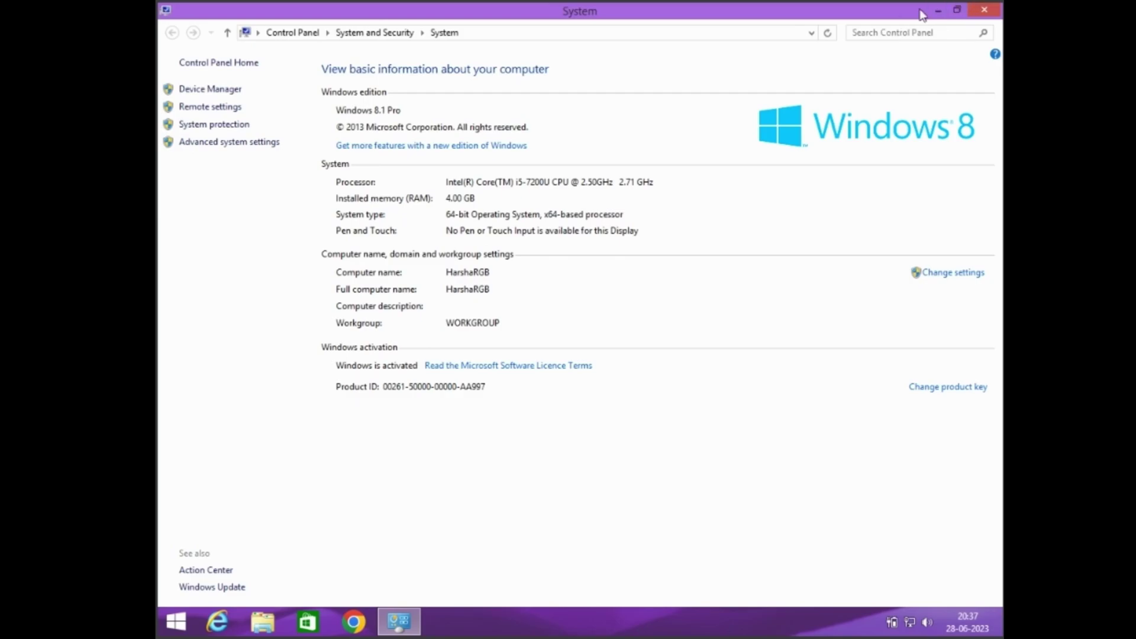
{"action": "left_click", "coordinate": [980, 8]}
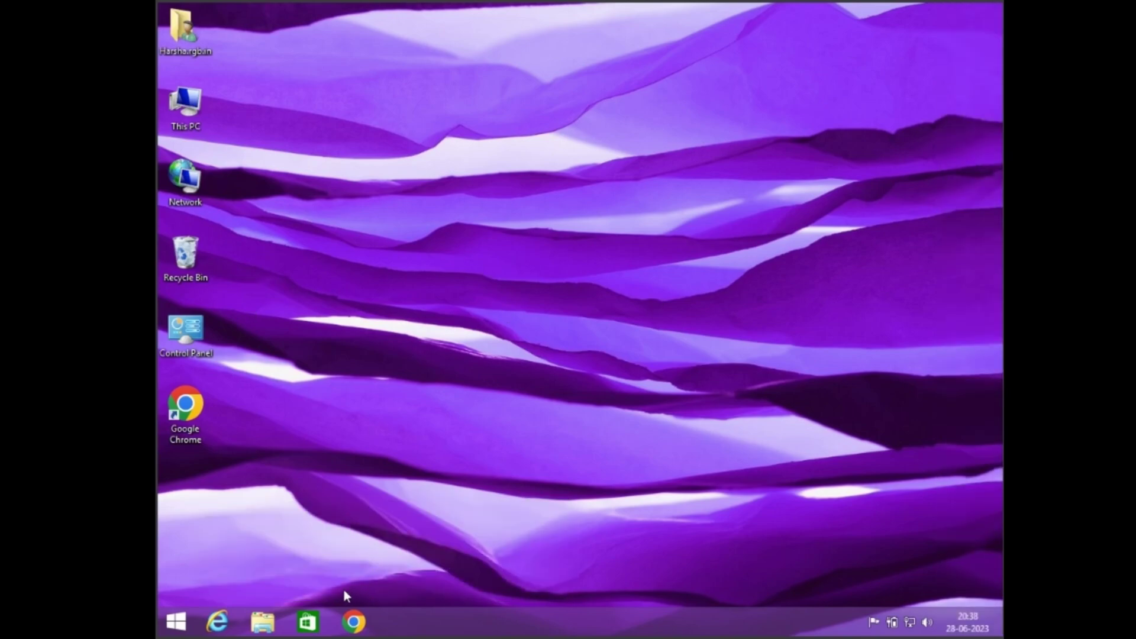
{"action": "double_click", "coordinate": [195, 409]}
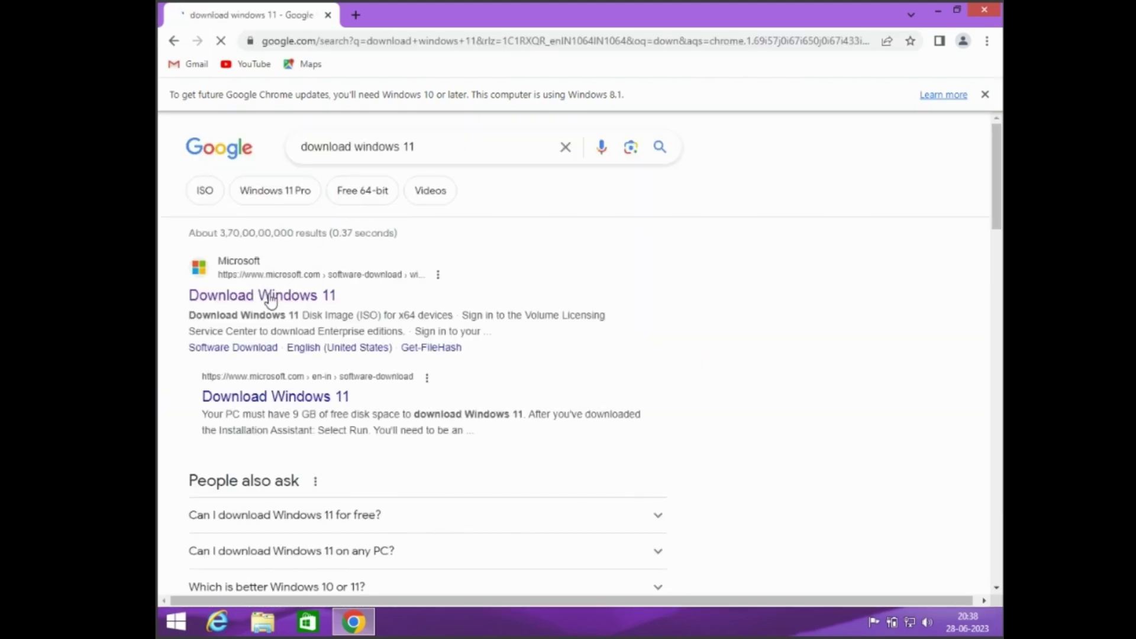
{"action": "left_click", "coordinate": [269, 302]}
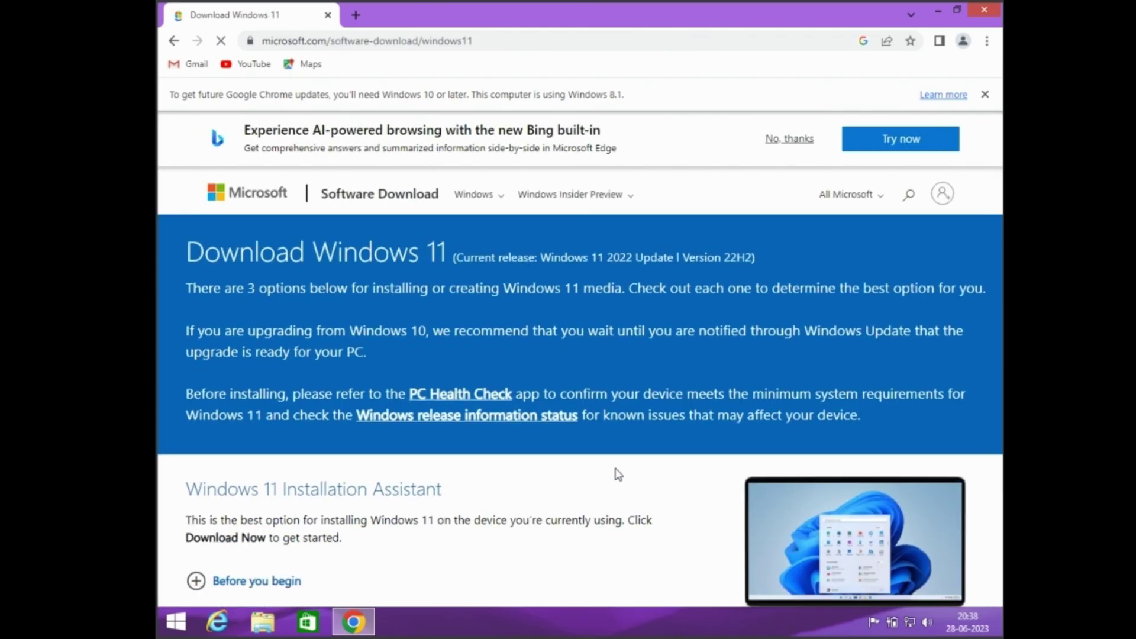
{"action": "scroll", "coordinate": [618, 474], "scroll_direction": "down", "scroll_amount": 4}
{"action": "scroll", "coordinate": [618, 475], "scroll_direction": "down", "scroll_amount": 3}
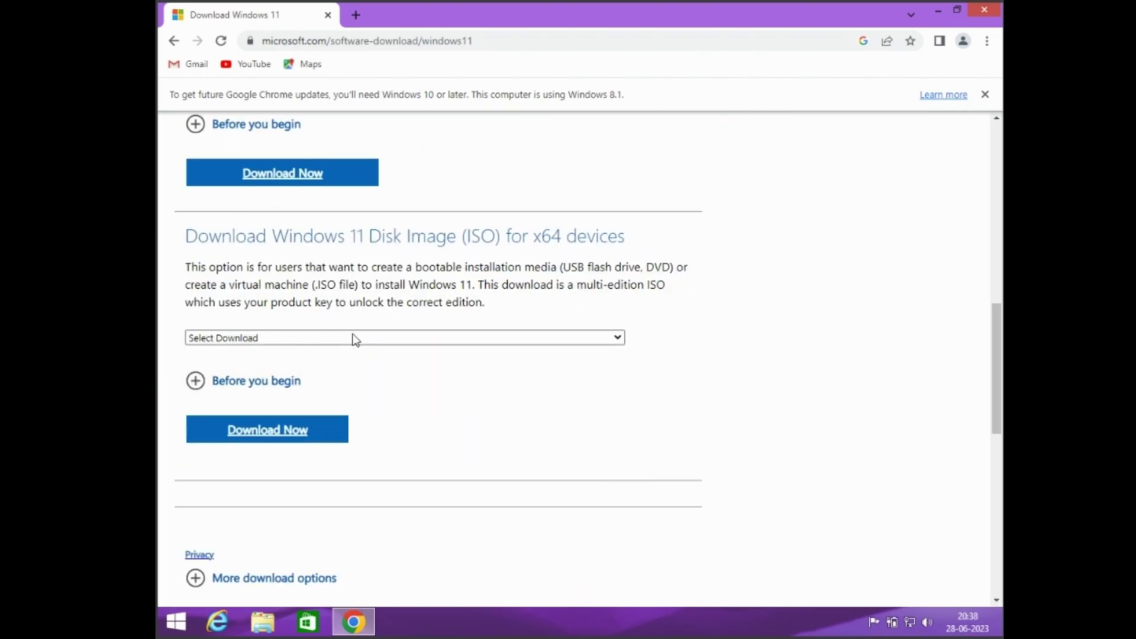
Request the Windows 11 multi-edition ISO in English International and start the 64-bit download.
{"action": "left_click", "coordinate": [375, 337]}
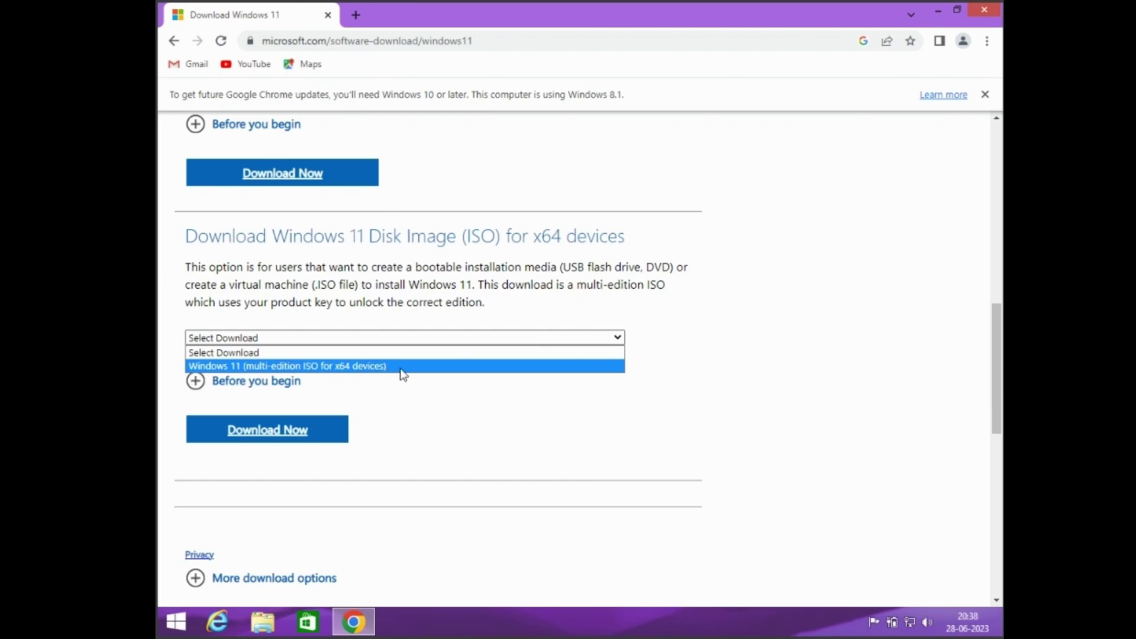
{"action": "left_click", "coordinate": [422, 376]}
{"action": "scroll", "coordinate": [434, 452], "scroll_direction": "down", "scroll_amount": 1}
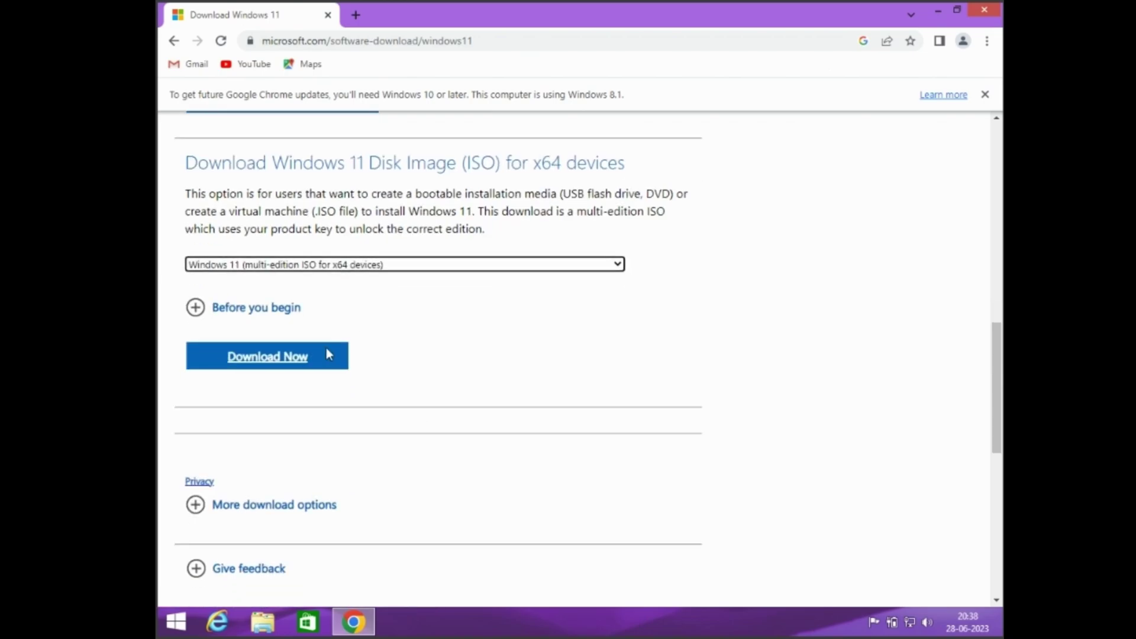
{"action": "left_click", "coordinate": [274, 360]}
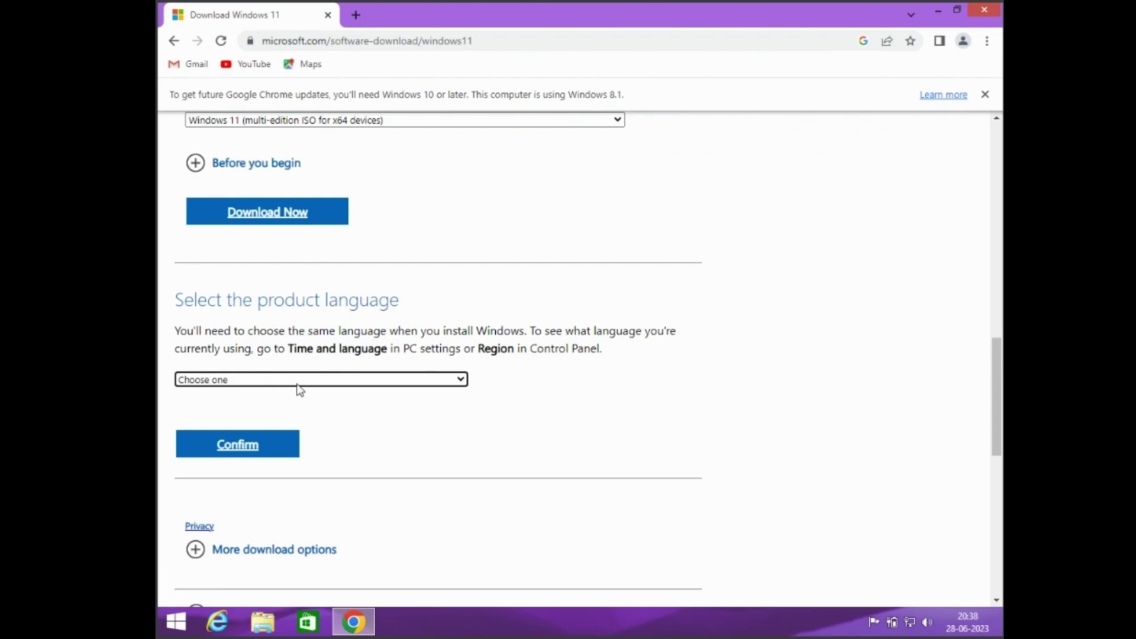
{"action": "left_click", "coordinate": [300, 380]}
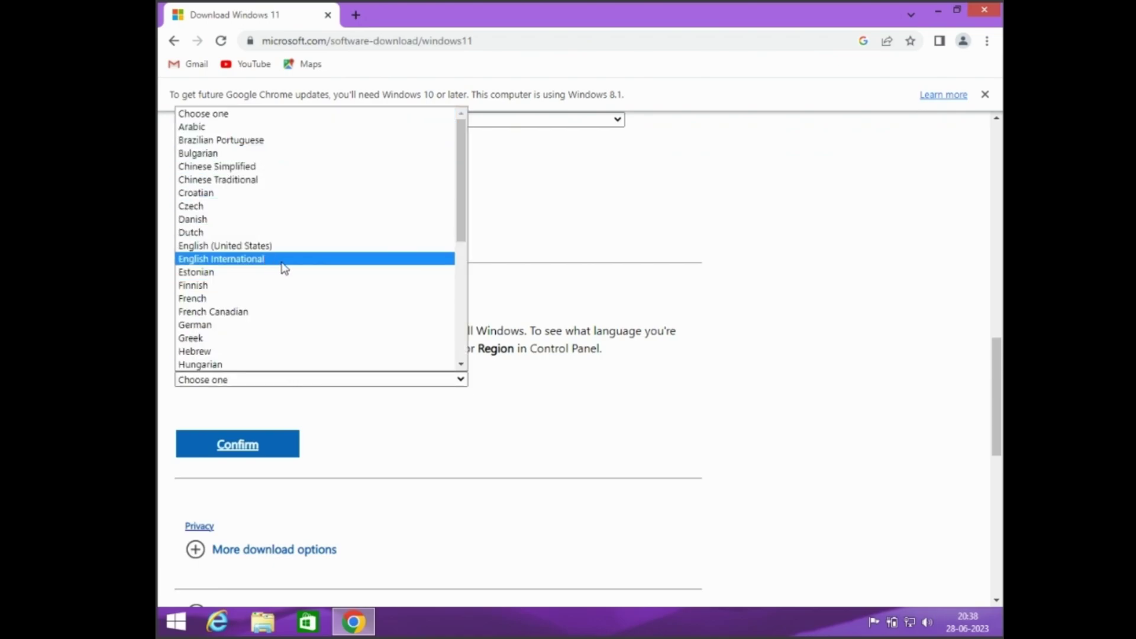
{"action": "left_click", "coordinate": [318, 260]}
{"action": "left_click", "coordinate": [229, 453]}
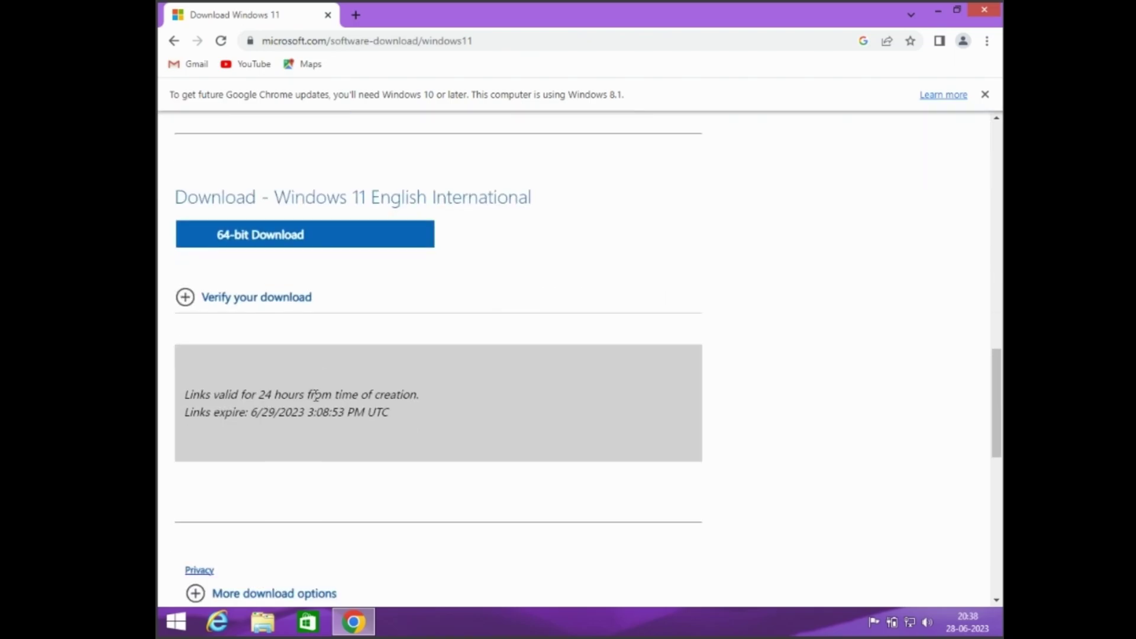
{"action": "left_click", "coordinate": [291, 198]}
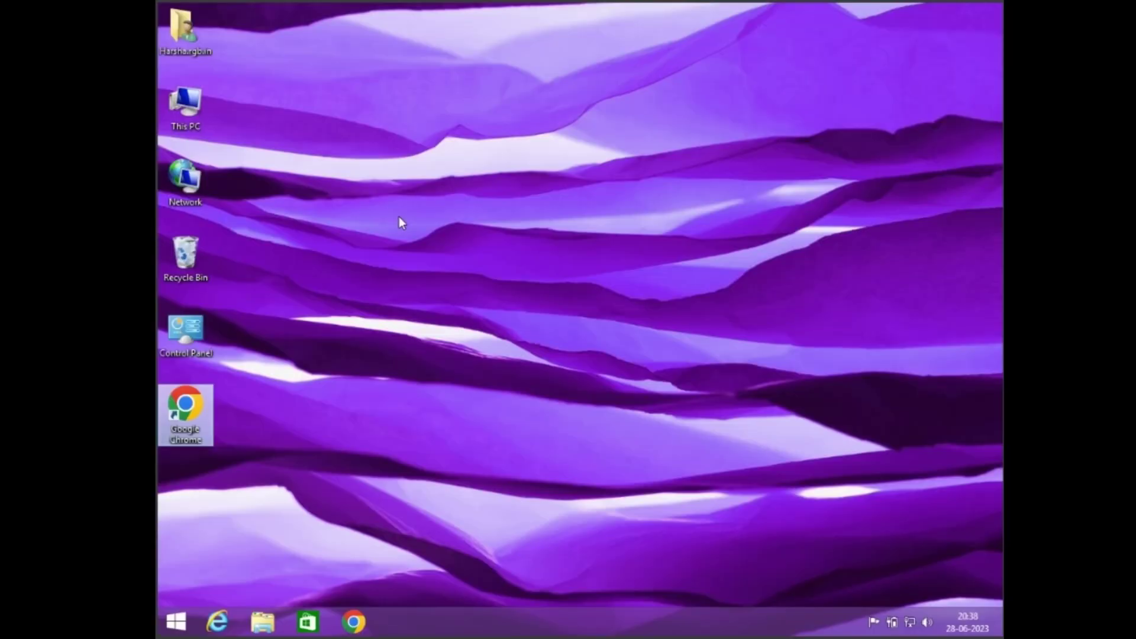
Refresh the desktop, browse to Mini Disk (E:) and mount the Windows 11 x64 22h2 ISO.
{"action": "right_click", "coordinate": [399, 217]}
{"action": "left_click", "coordinate": [455, 261]}
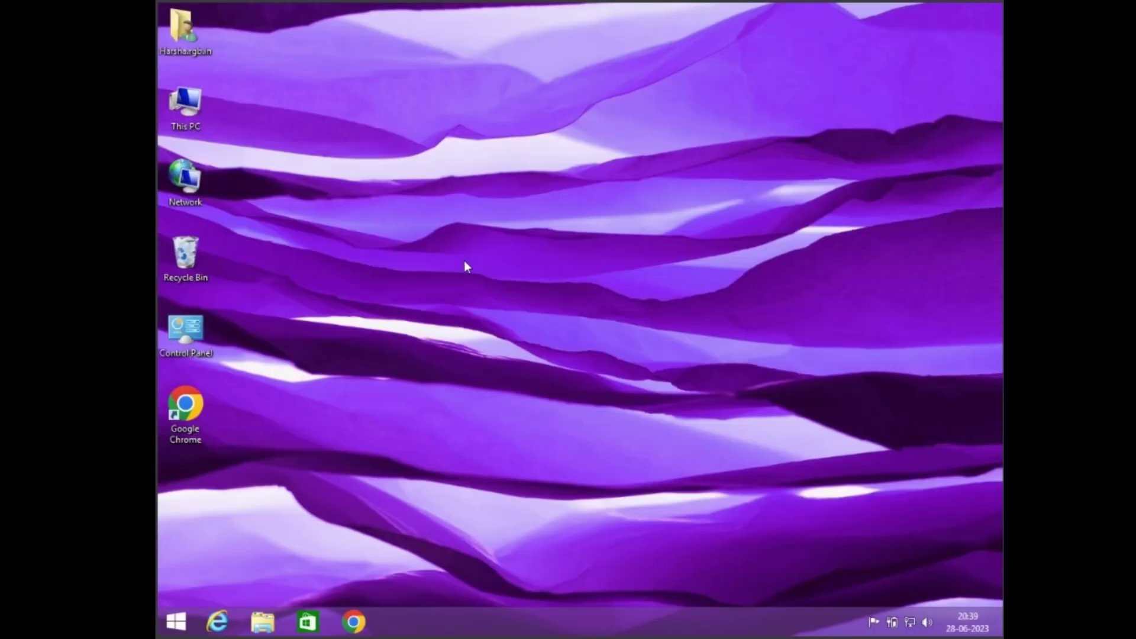
{"action": "double_click", "coordinate": [187, 116]}
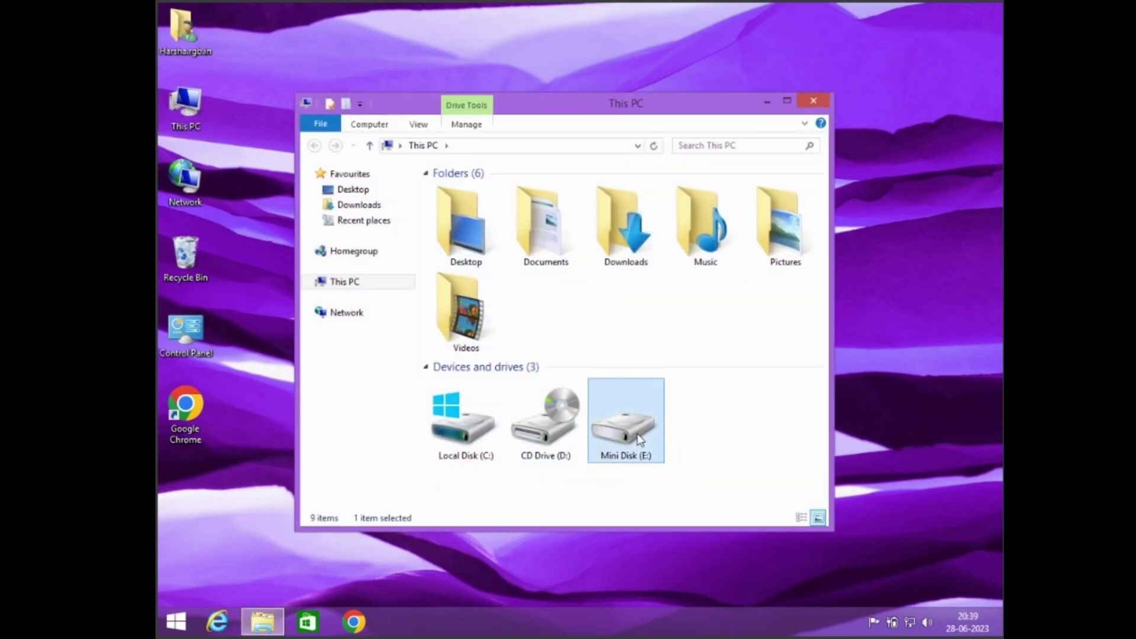
{"action": "double_click", "coordinate": [637, 435]}
{"action": "left_click", "coordinate": [501, 207]}
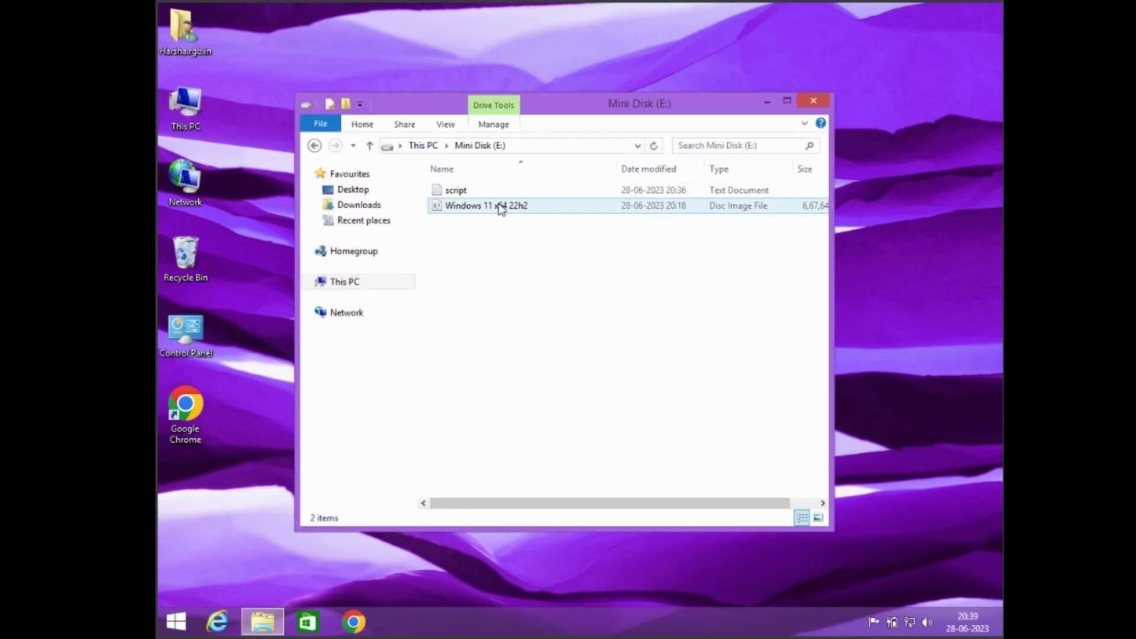
{"action": "right_click", "coordinate": [500, 206]}
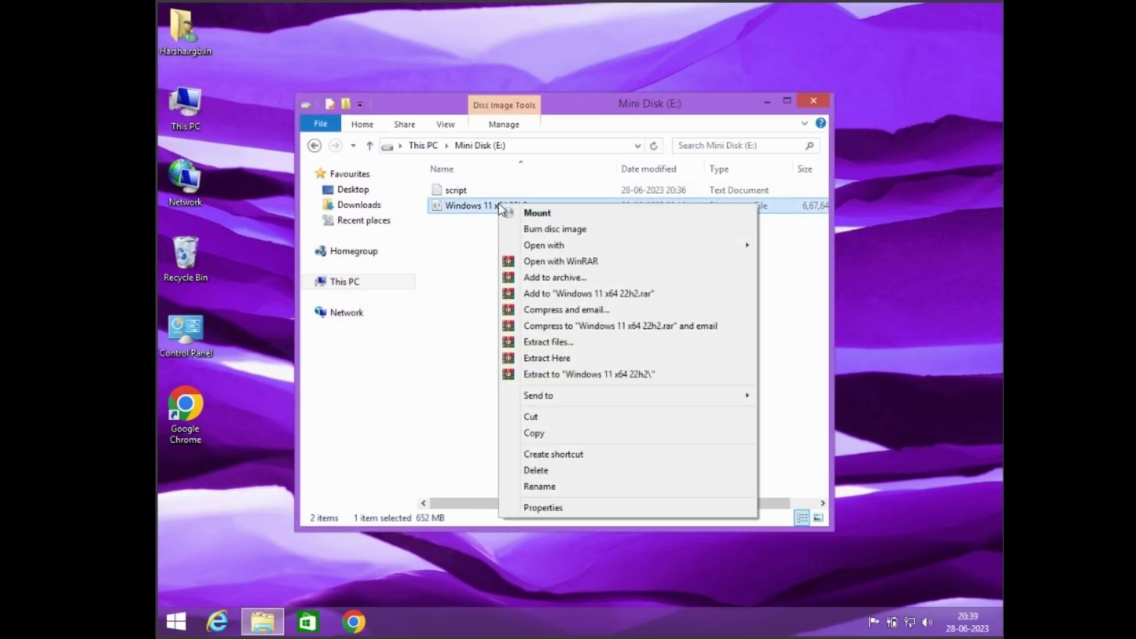
{"action": "left_click", "coordinate": [607, 216]}
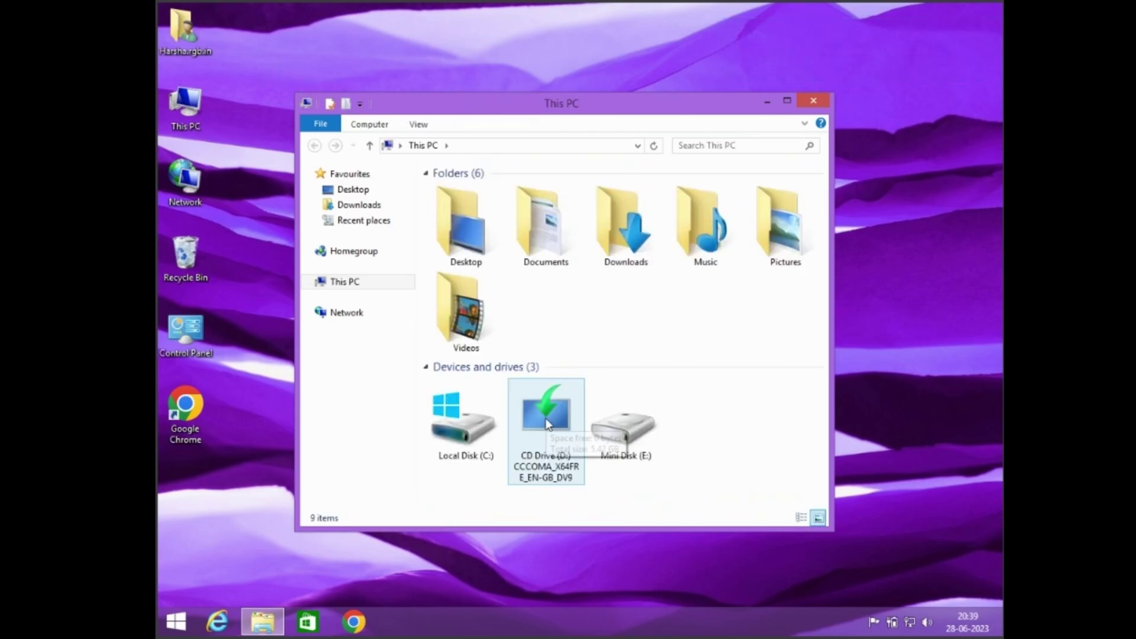
Launch setup from the mounted CD Drive (D:), allow UAC, and continue past the Install page.
{"action": "double_click", "coordinate": [546, 425]}
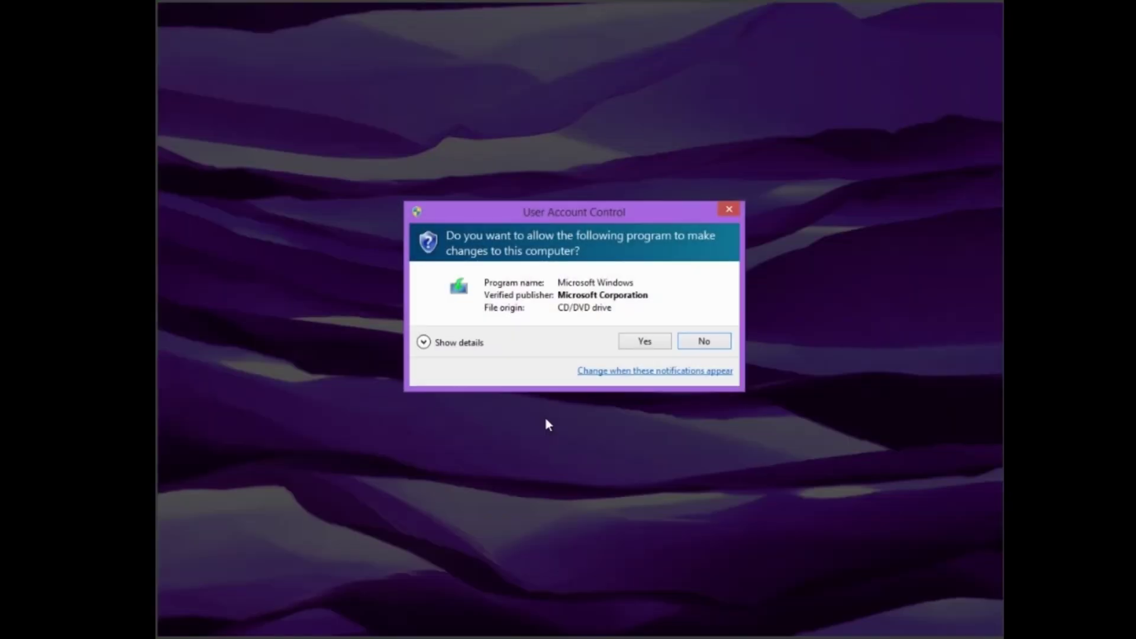
{"action": "left_click", "coordinate": [627, 345]}
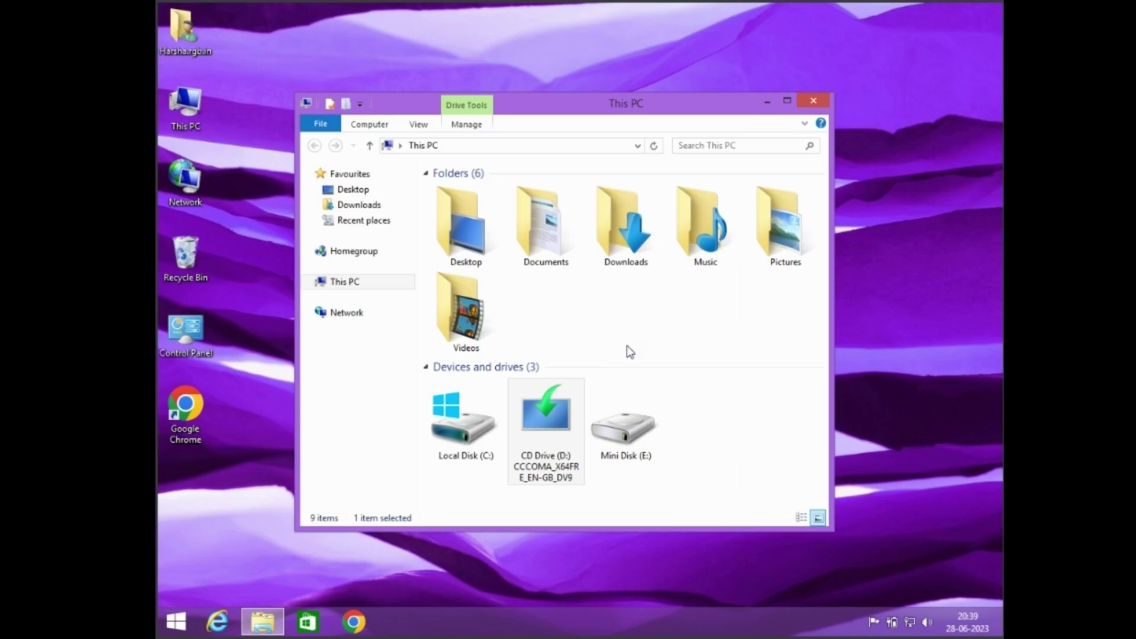
{"action": "left_click", "coordinate": [814, 101]}
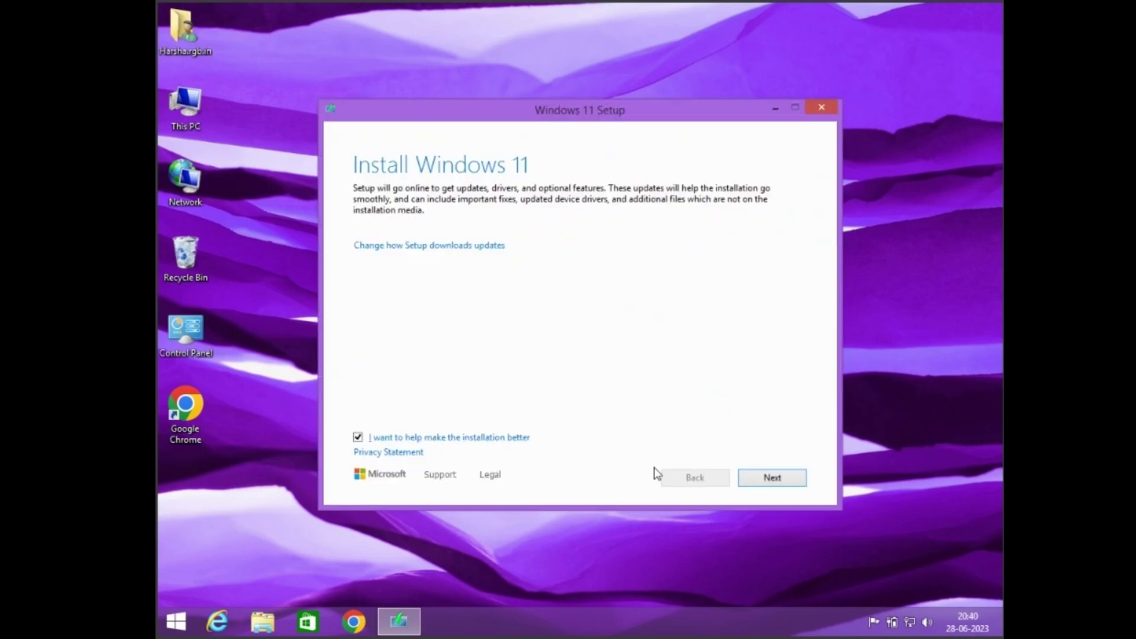
{"action": "left_click", "coordinate": [772, 478]}
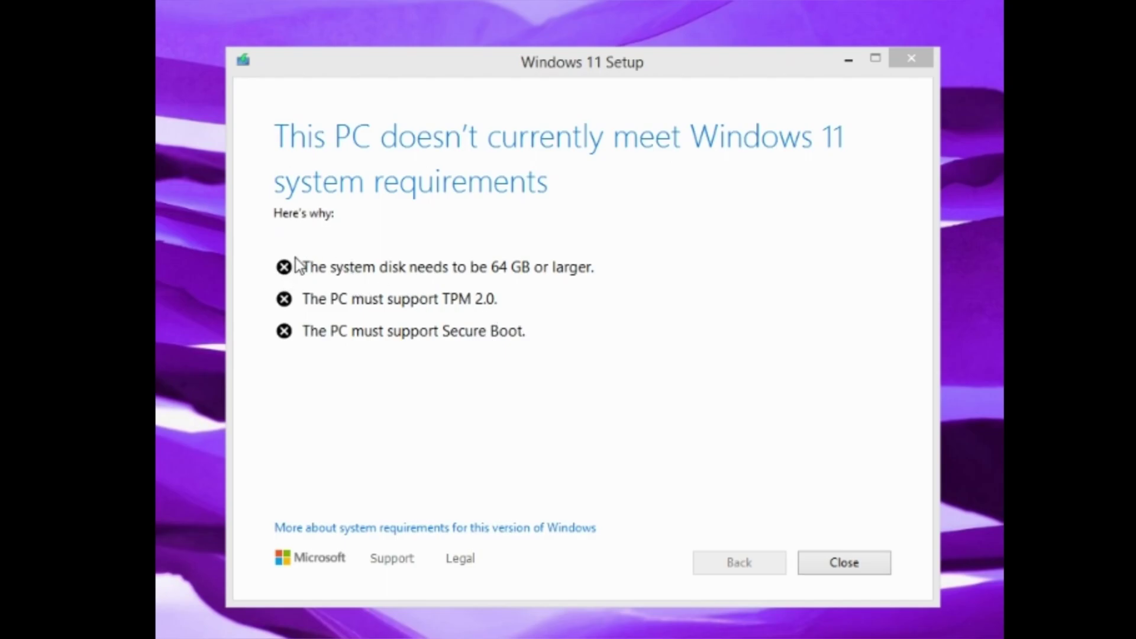
Review the three failed requirement lines and close setup after the failed check.
{"action": "left_click_drag", "start_coordinate": [299, 266], "coordinate": [710, 358]}
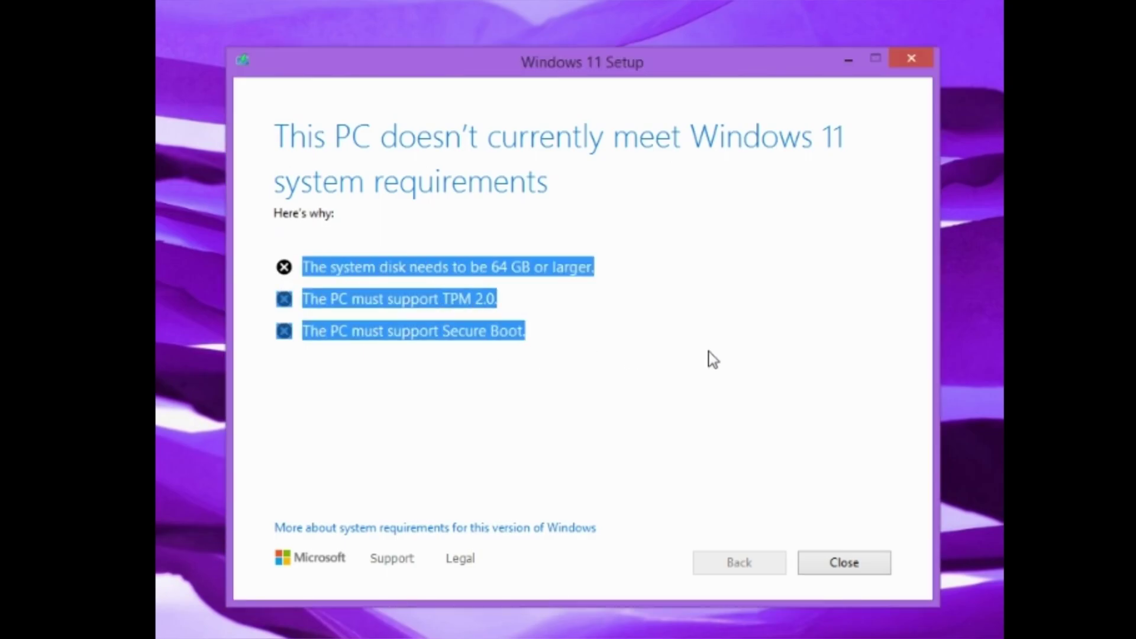
{"action": "left_click", "coordinate": [669, 329]}
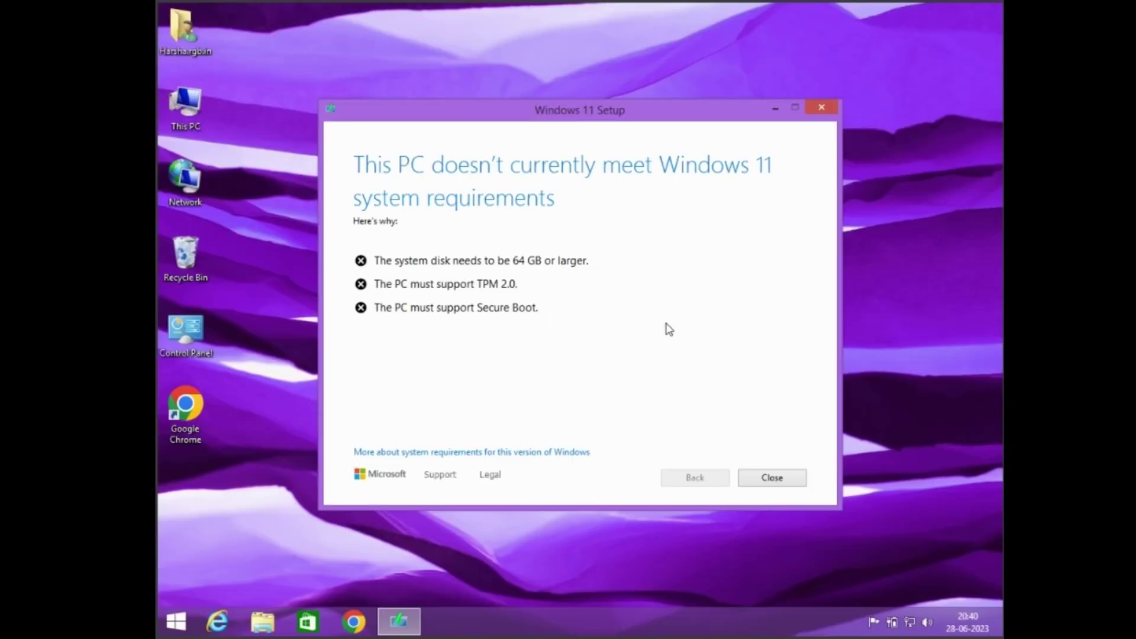
{"action": "left_click", "coordinate": [791, 479]}
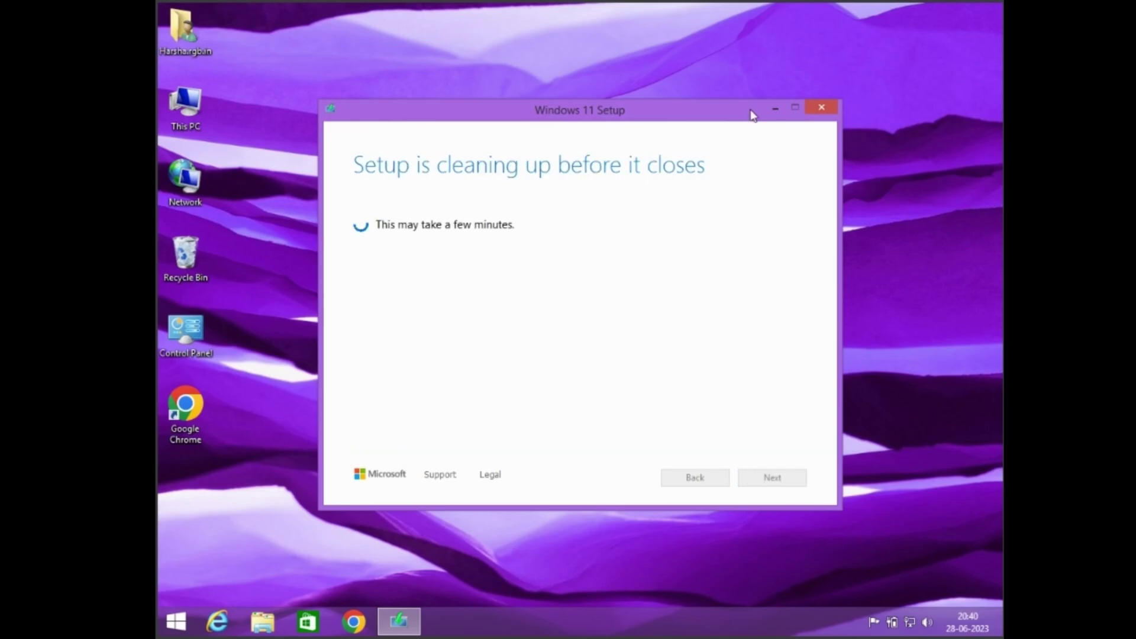
{"action": "left_click", "coordinate": [769, 109]}
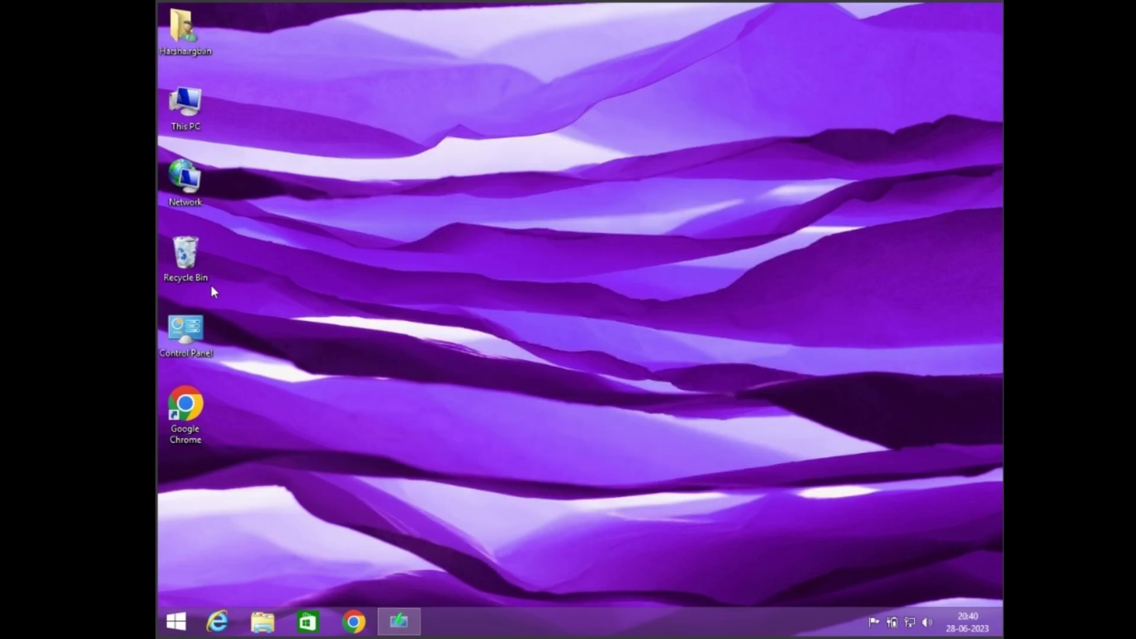
Copy the script text file from Mini Disk (E:) onto the desktop.
{"action": "double_click", "coordinate": [194, 109]}
{"action": "left_click", "coordinate": [675, 450]}
{"action": "double_click", "coordinate": [629, 426]}
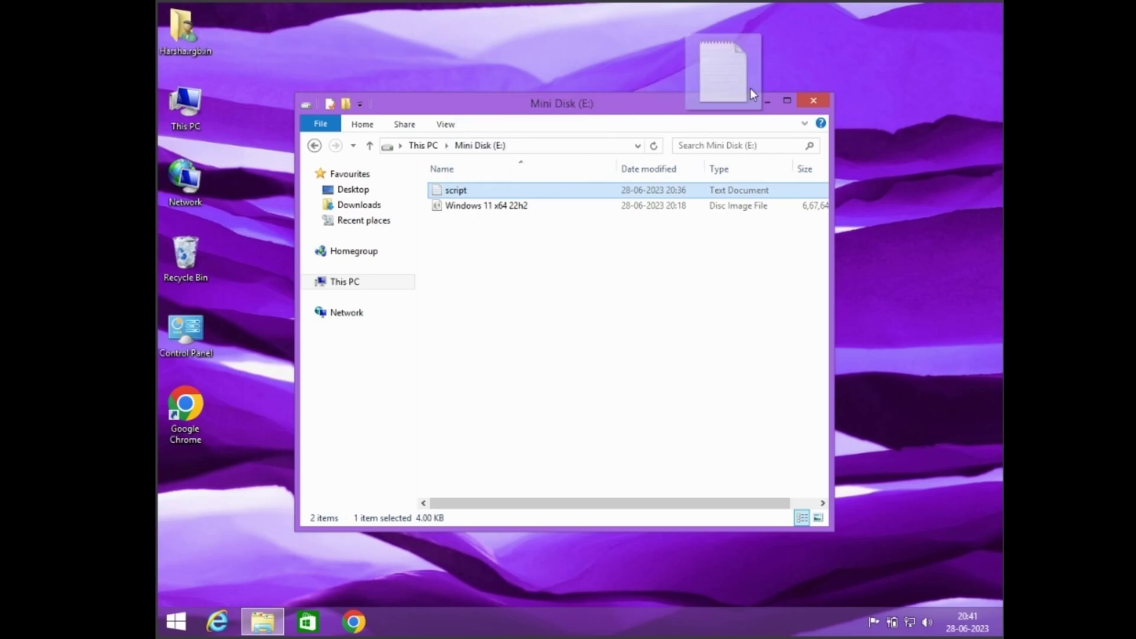
{"action": "left_click_drag", "start_coordinate": [460, 189], "coordinate": [922, 93]}
Save the script's contents from Notepad as a new file named Win11bypass.
{"action": "left_click", "coordinate": [767, 101]}
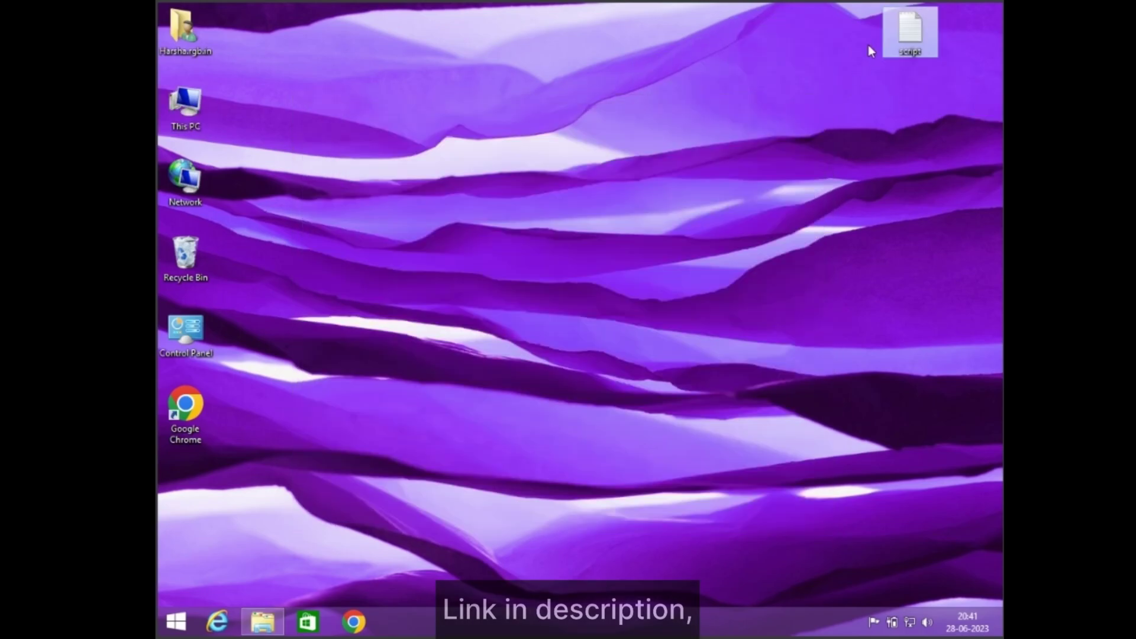
{"action": "double_click", "coordinate": [904, 37]}
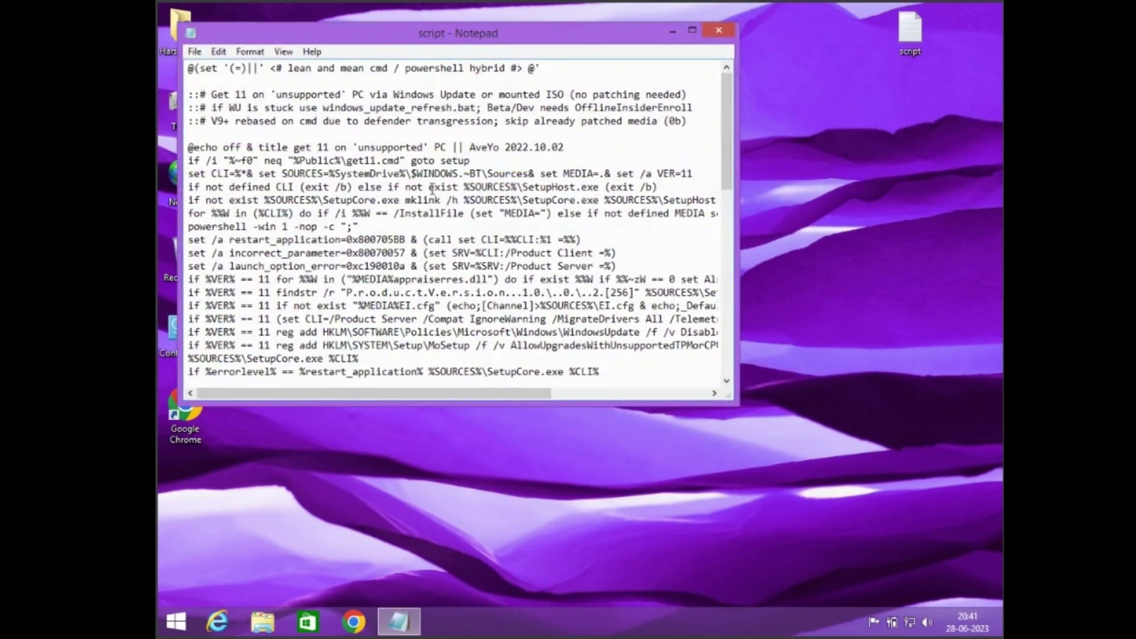
{"action": "scroll", "coordinate": [437, 190], "scroll_direction": "down", "scroll_amount": 5}
{"action": "scroll", "coordinate": [437, 189], "scroll_direction": "down", "scroll_amount": 3}
{"action": "scroll", "coordinate": [437, 190], "scroll_direction": "up", "scroll_amount": 8}
{"action": "left_click", "coordinate": [195, 51]}
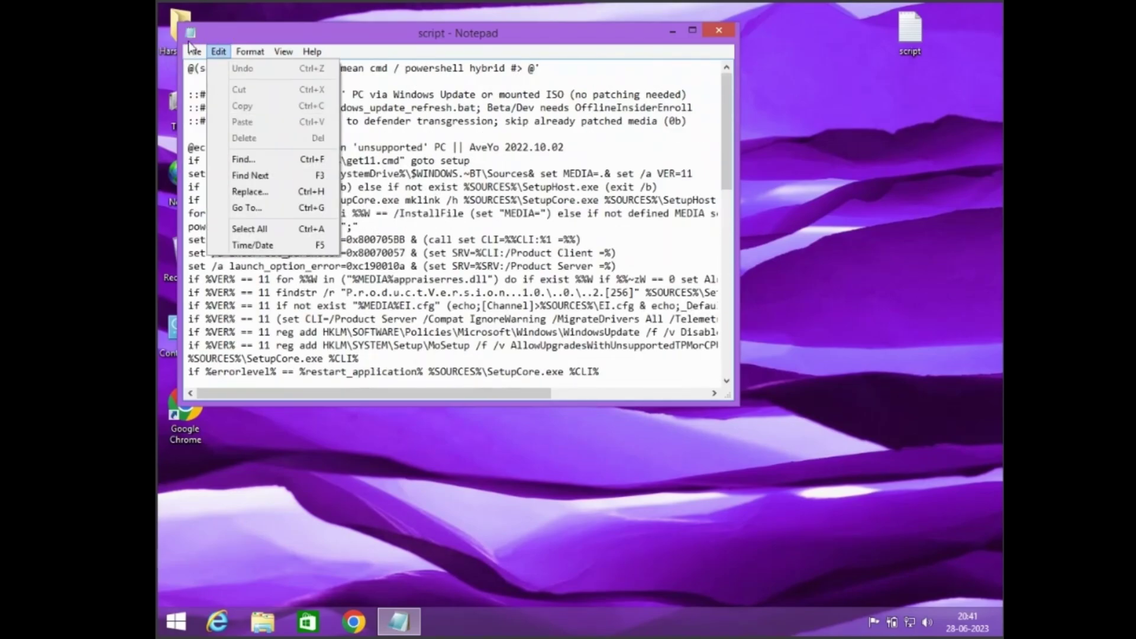
{"action": "left_click", "coordinate": [238, 116]}
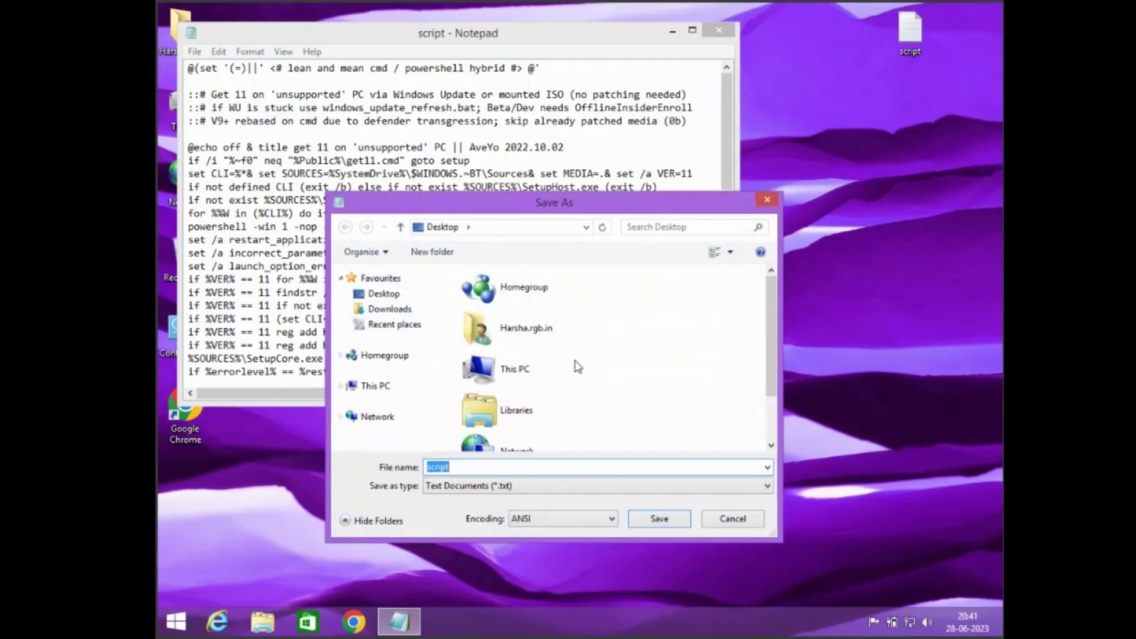
{"action": "key", "text": "BackSpace"}
{"action": "type", "text": "Win11bypass.cmd"}
{"action": "left_click", "coordinate": [660, 519]}
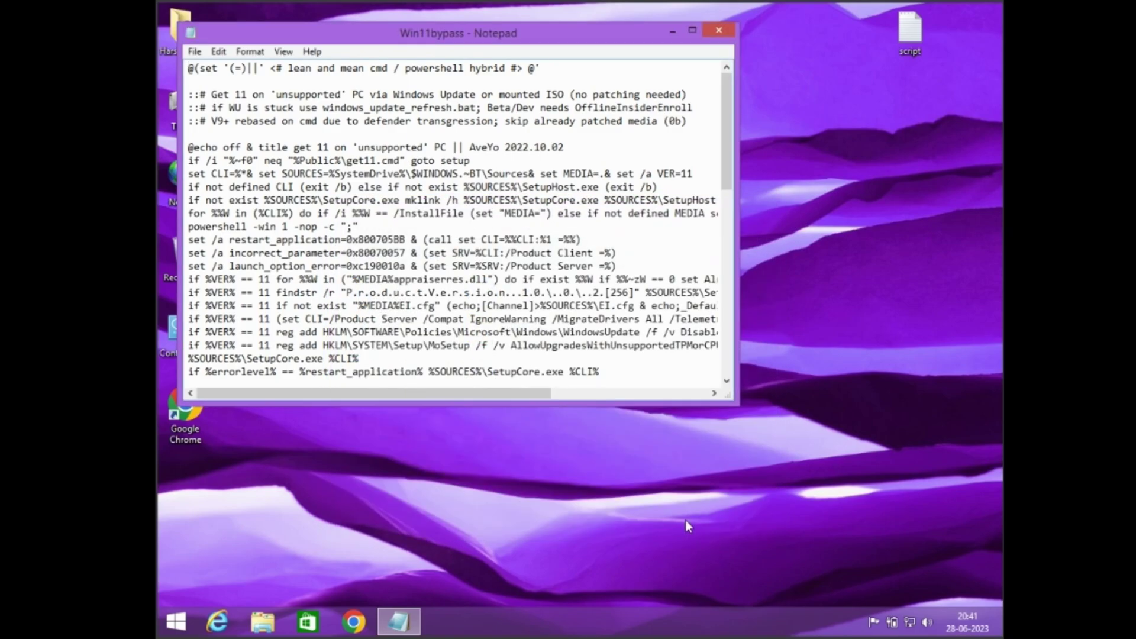
Close Notepad and move the Win11bypass file to the desktop centre.
{"action": "left_click", "coordinate": [718, 31]}
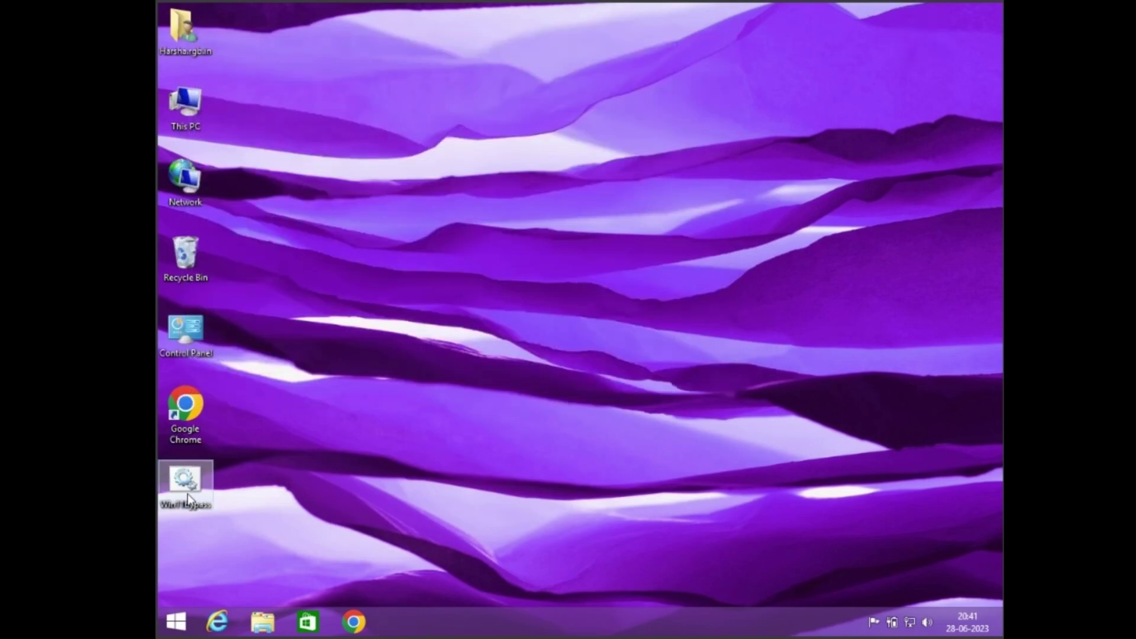
{"action": "left_click_drag", "start_coordinate": [187, 500], "coordinate": [632, 200]}
{"action": "right_click", "coordinate": [644, 267]}
{"action": "left_click", "coordinate": [683, 255]}
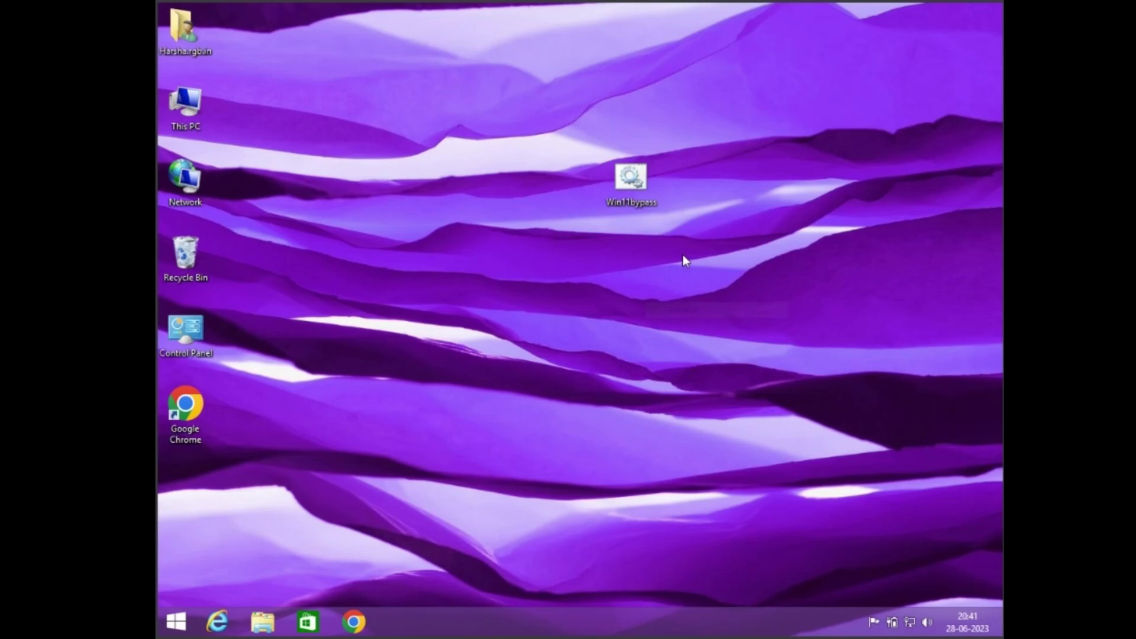
Run Win11bypass as administrator to install the TPM-check bypass and dismiss its window.
{"action": "right_click", "coordinate": [642, 171]}
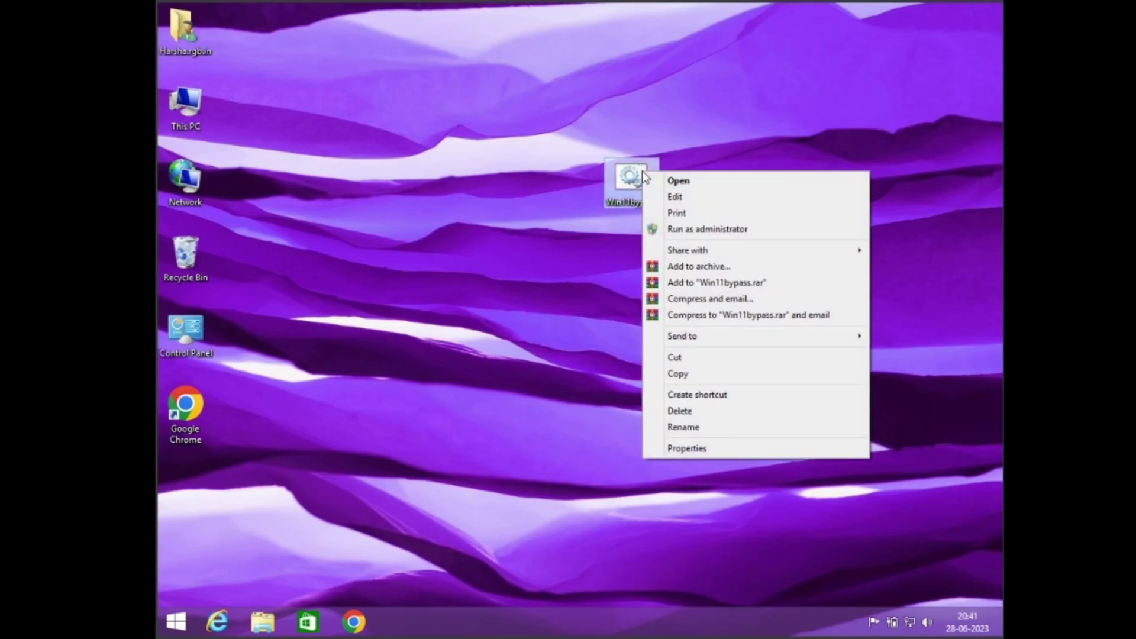
{"action": "left_click", "coordinate": [773, 232]}
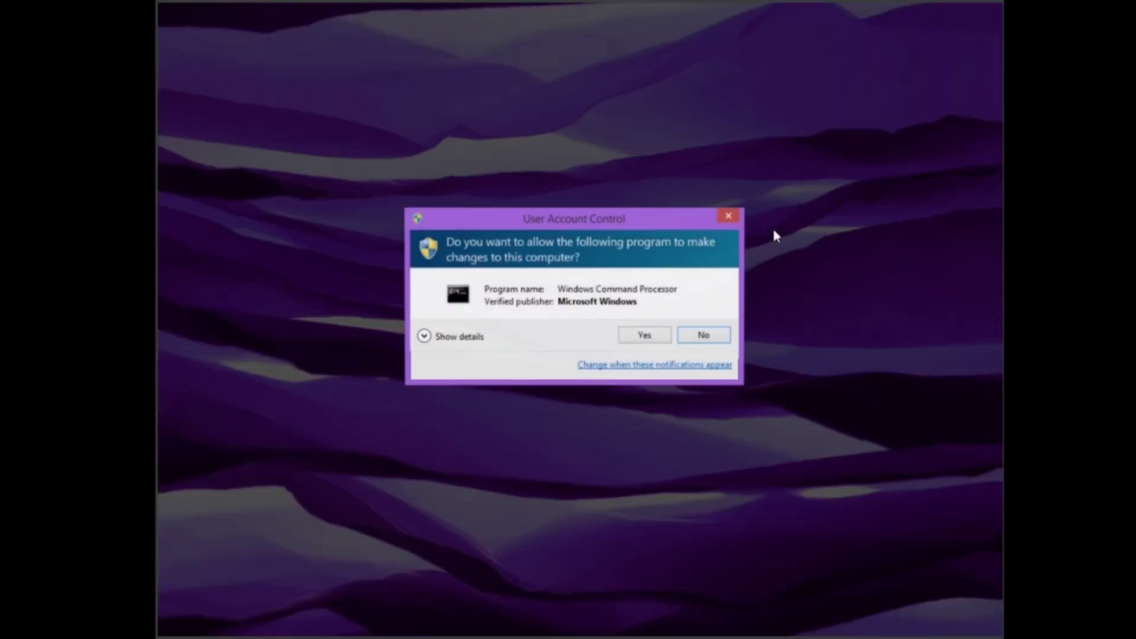
{"action": "left_click", "coordinate": [646, 336]}
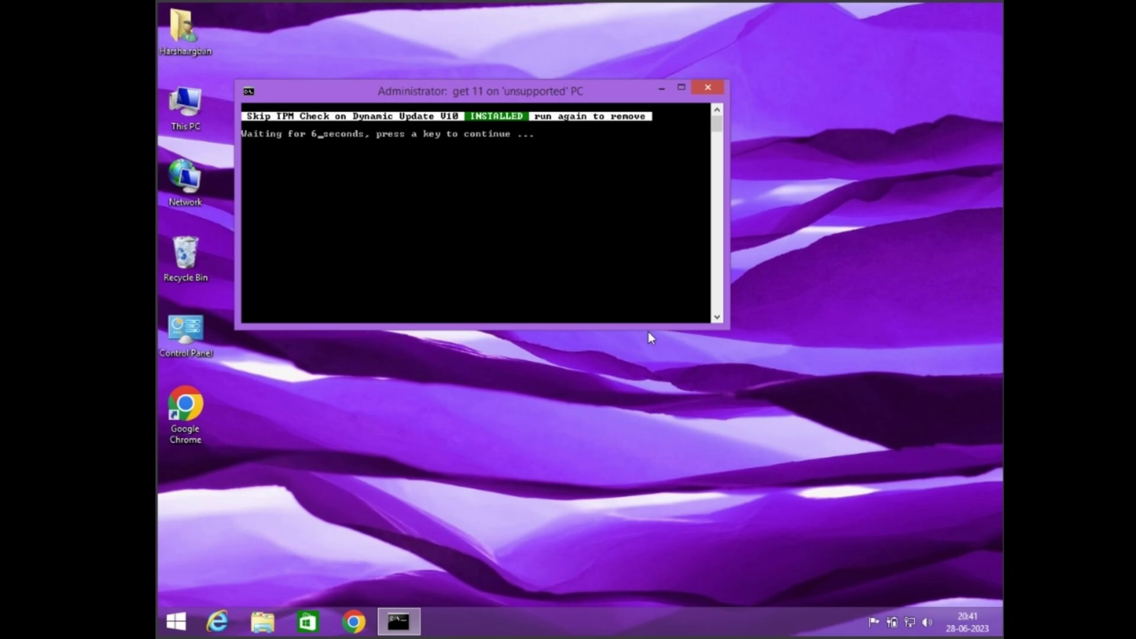
{"action": "key", "text": "Return"}
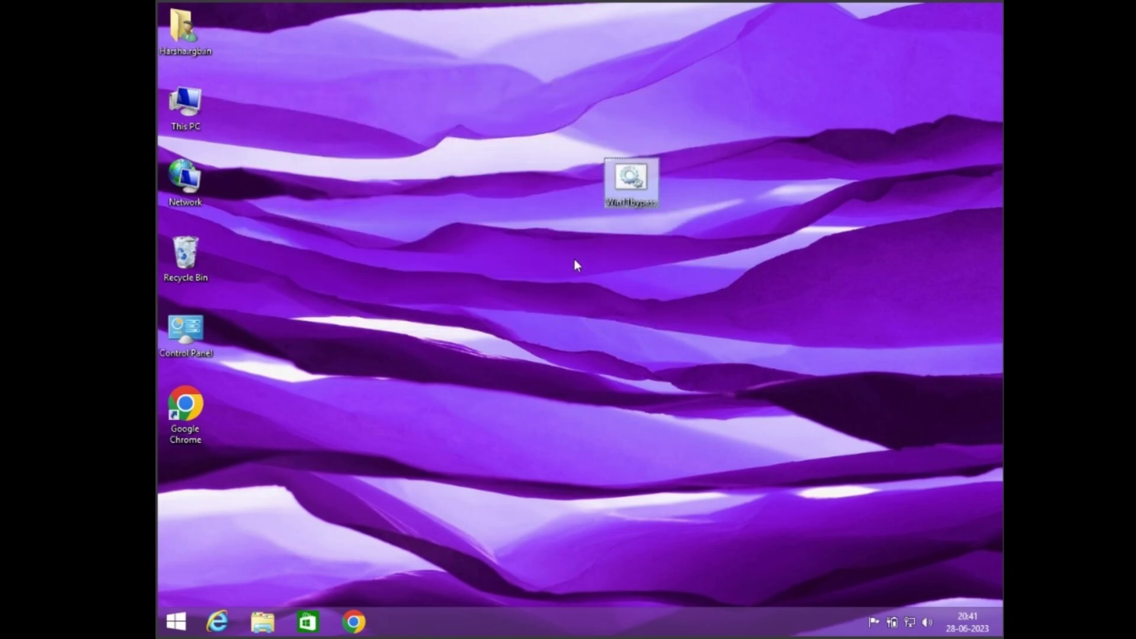
Run setup again from the mounted CD drive via This PC and allow UAC.
{"action": "double_click", "coordinate": [199, 111]}
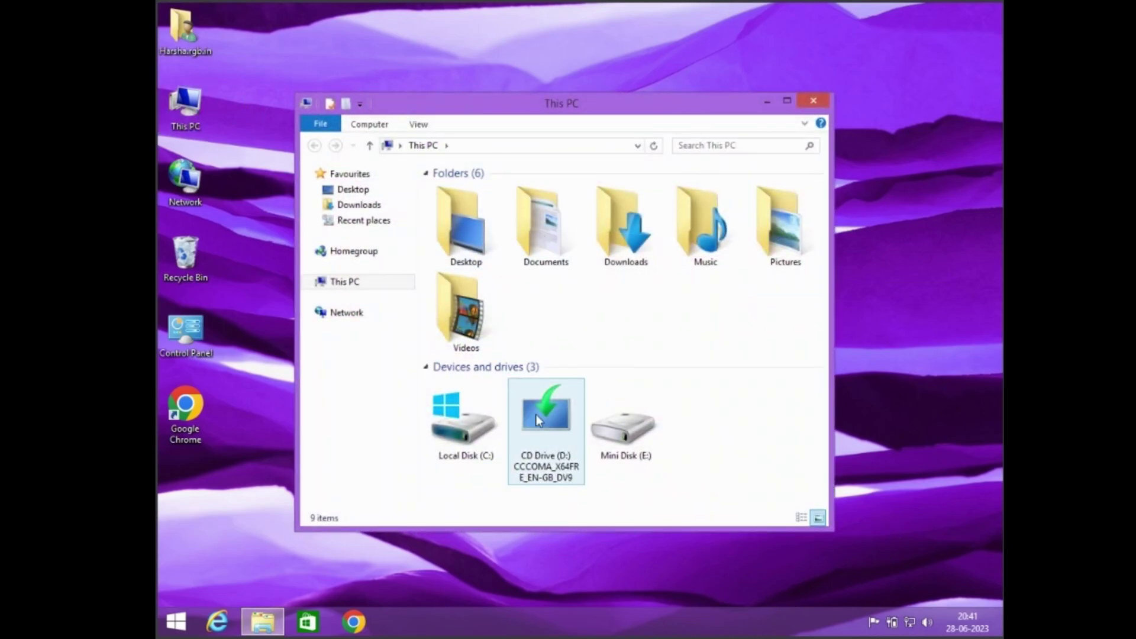
{"action": "double_click", "coordinate": [552, 437]}
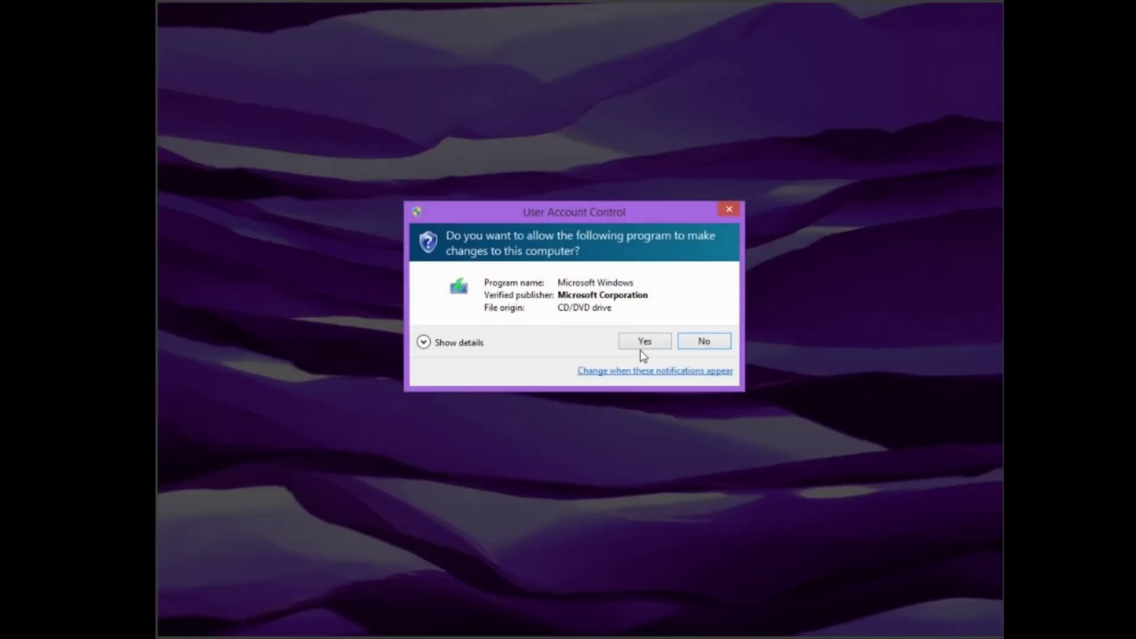
{"action": "left_click", "coordinate": [642, 347]}
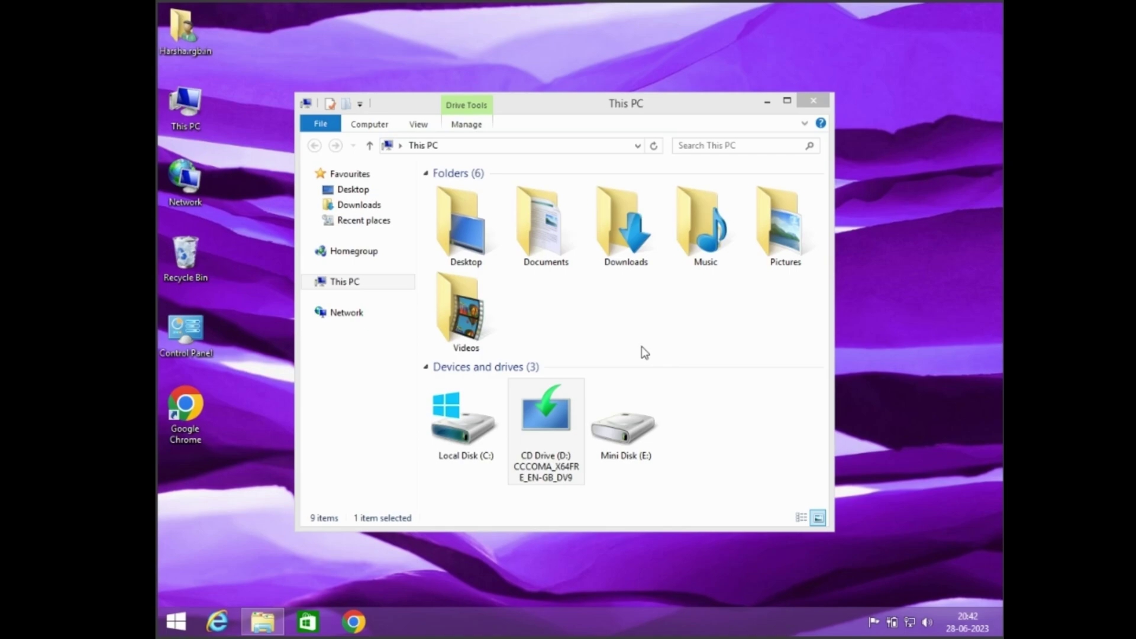
{"action": "left_click", "coordinate": [812, 106]}
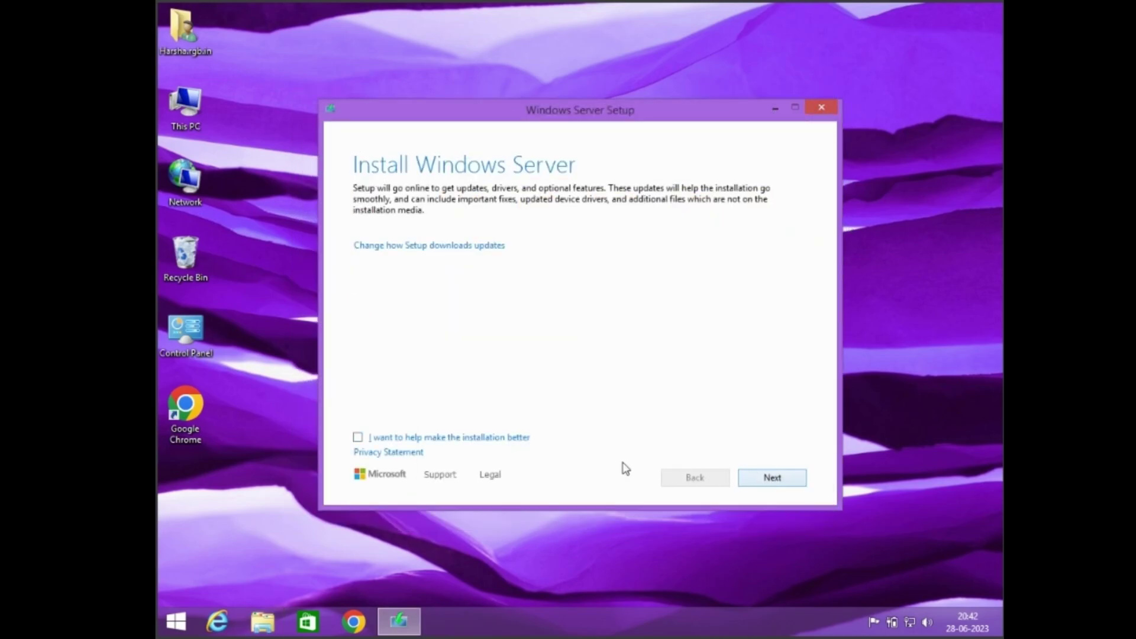
Opt in to help, choose Windows 11 Pro, accept the licence and keep files, settings and apps.
{"action": "left_click", "coordinate": [359, 437]}
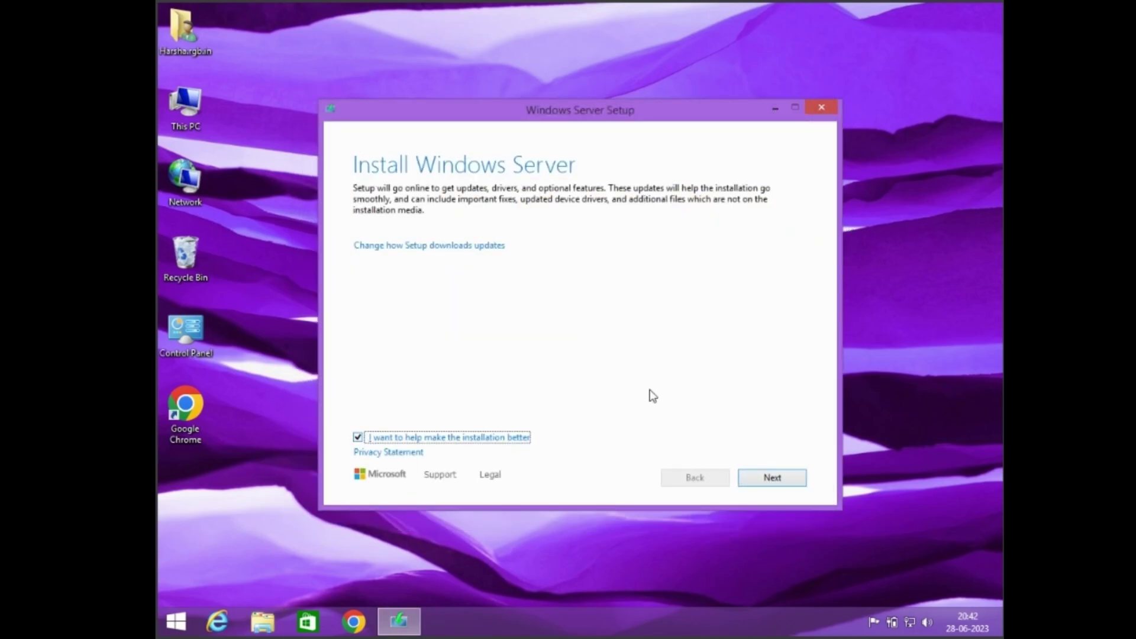
{"action": "left_click", "coordinate": [780, 477]}
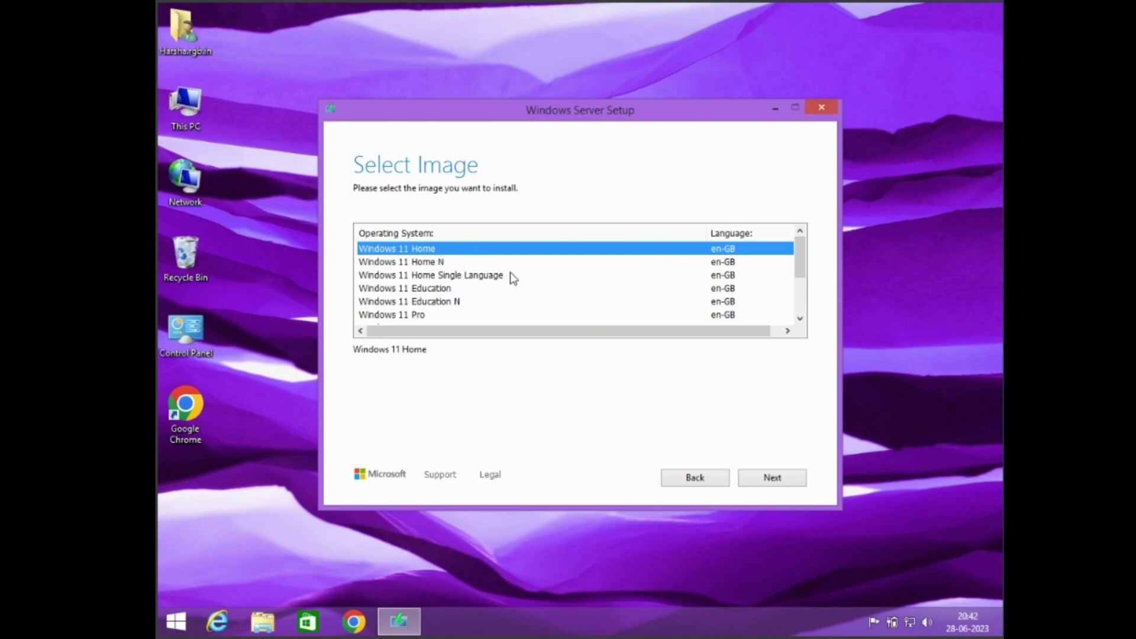
{"action": "scroll", "coordinate": [510, 276], "scroll_direction": "down", "scroll_amount": 1}
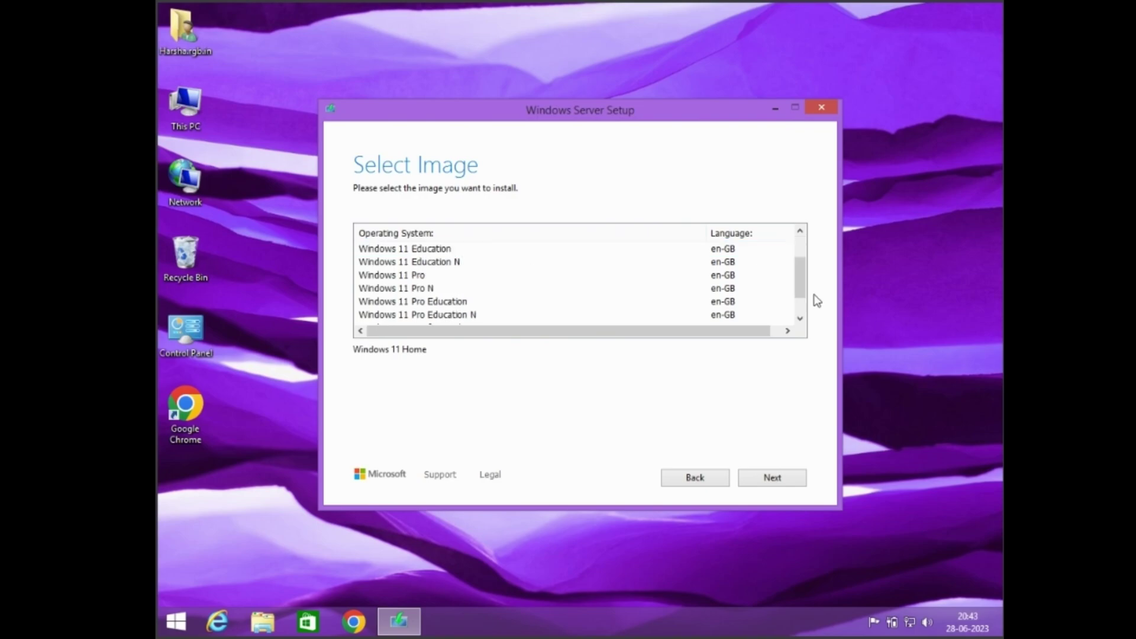
{"action": "left_click", "coordinate": [422, 278]}
{"action": "left_click", "coordinate": [760, 485]}
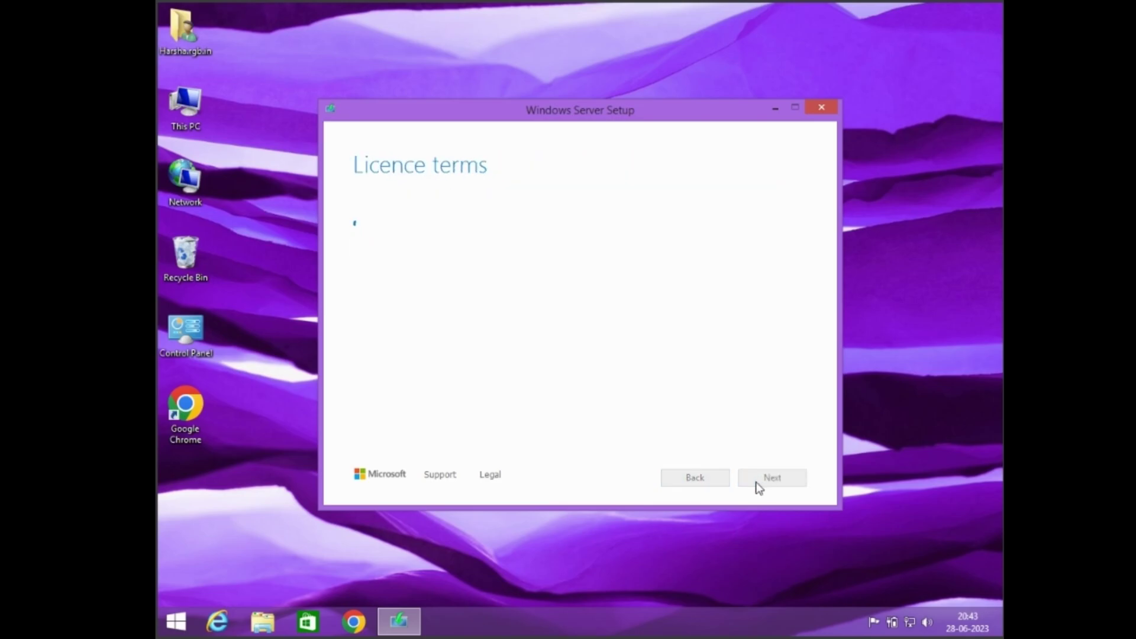
{"action": "scroll", "coordinate": [542, 403], "scroll_direction": "down", "scroll_amount": 3}
{"action": "scroll", "coordinate": [541, 404], "scroll_direction": "down", "scroll_amount": 6}
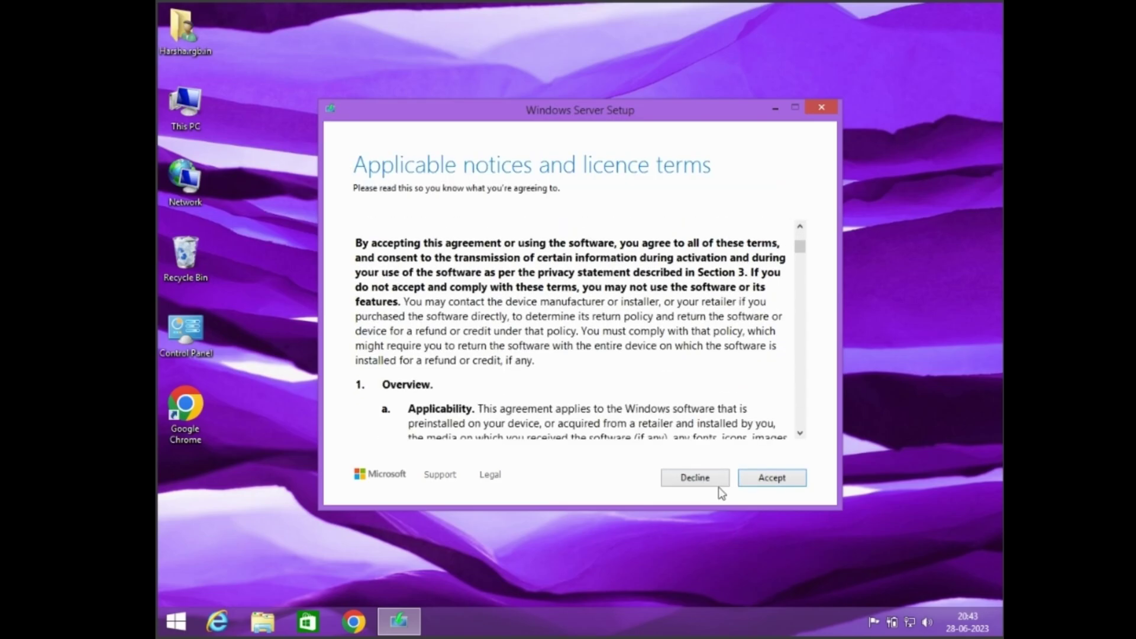
{"action": "left_click", "coordinate": [769, 480]}
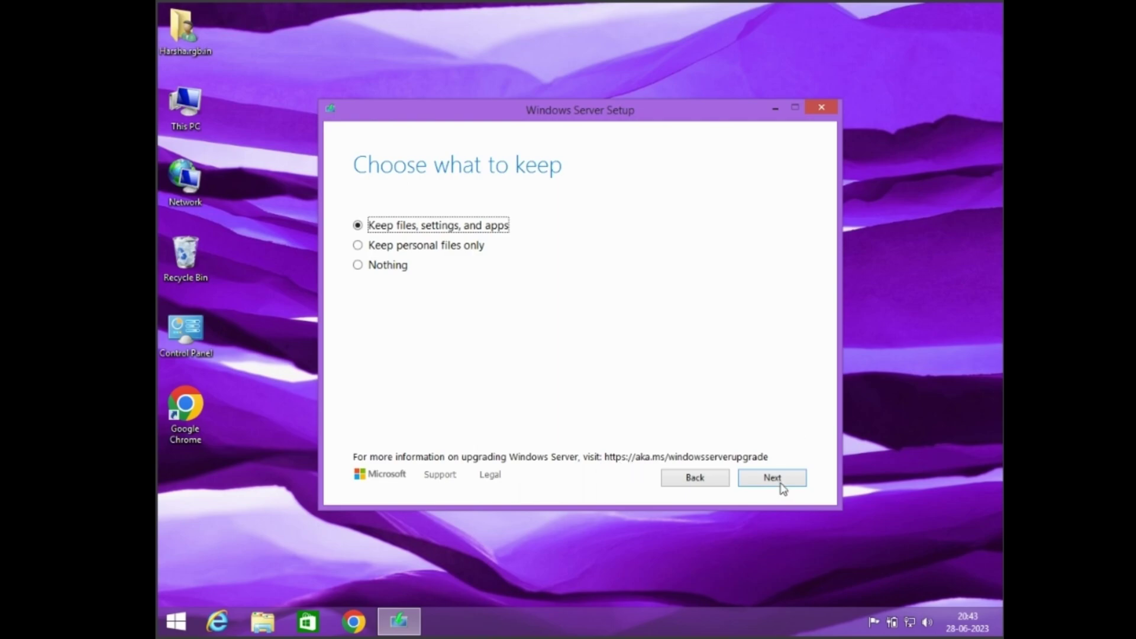
{"action": "left_click", "coordinate": [778, 482]}
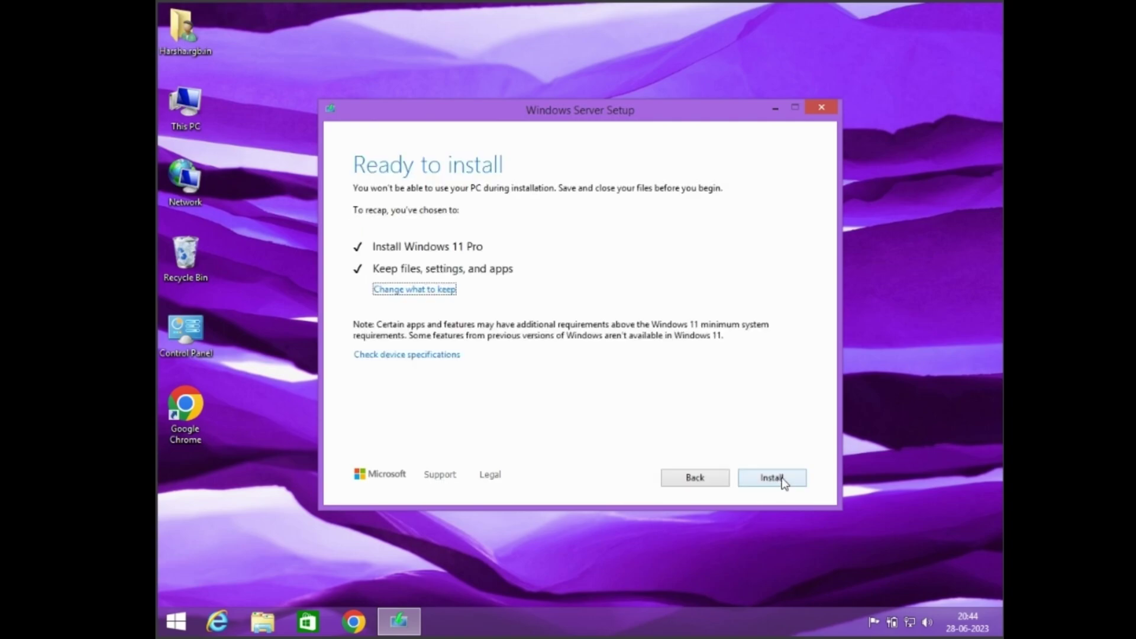
Start the installation, then answer Find my device and the remaining privacy pages to reach the desktop.
{"action": "left_click", "coordinate": [783, 478]}
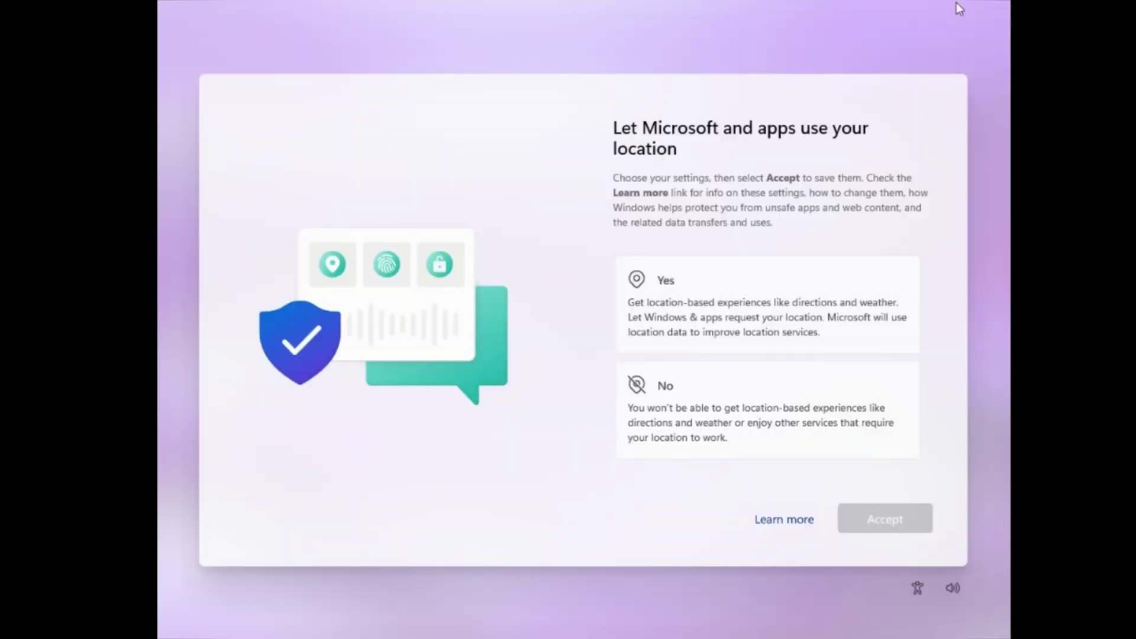
{"action": "left_click", "coordinate": [720, 282]}
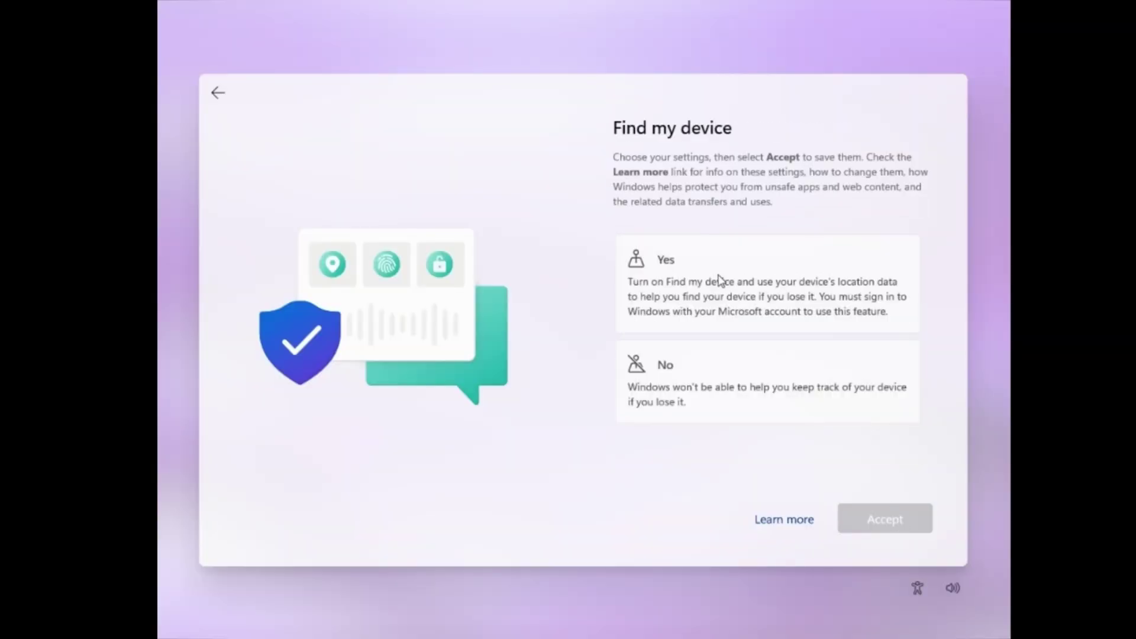
{"action": "left_click", "coordinate": [801, 469]}
{"action": "left_click", "coordinate": [819, 362]}
{"action": "left_click", "coordinate": [798, 425]}
{"action": "left_click", "coordinate": [883, 516]}
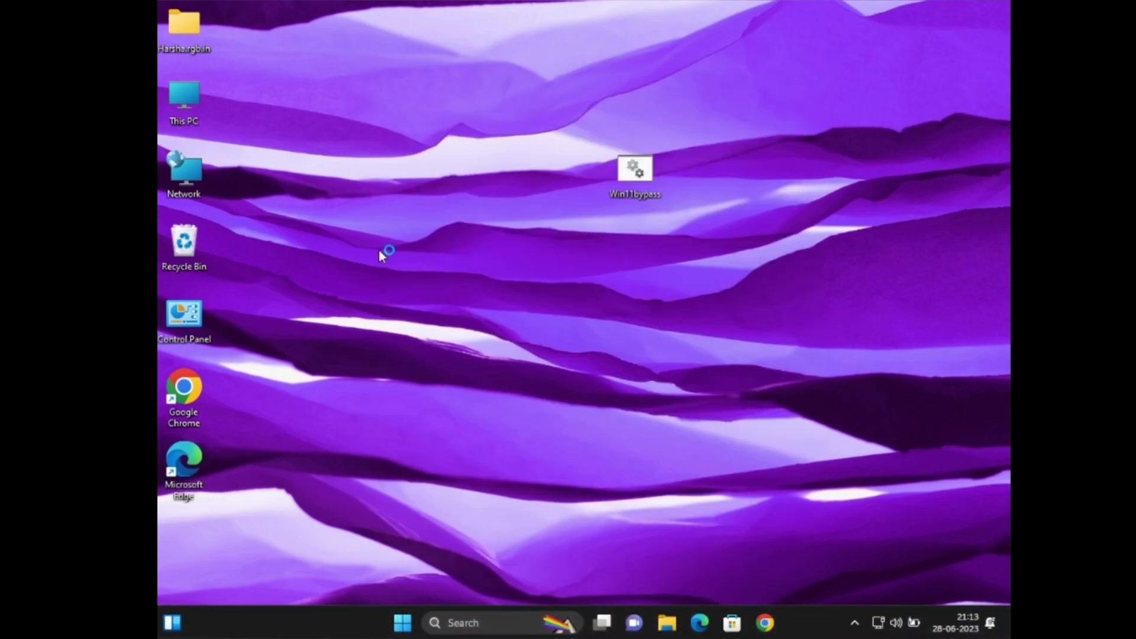
Refresh the Windows 11 desktop and open This PC's Properties to view the System About page.
{"action": "right_click", "coordinate": [379, 250]}
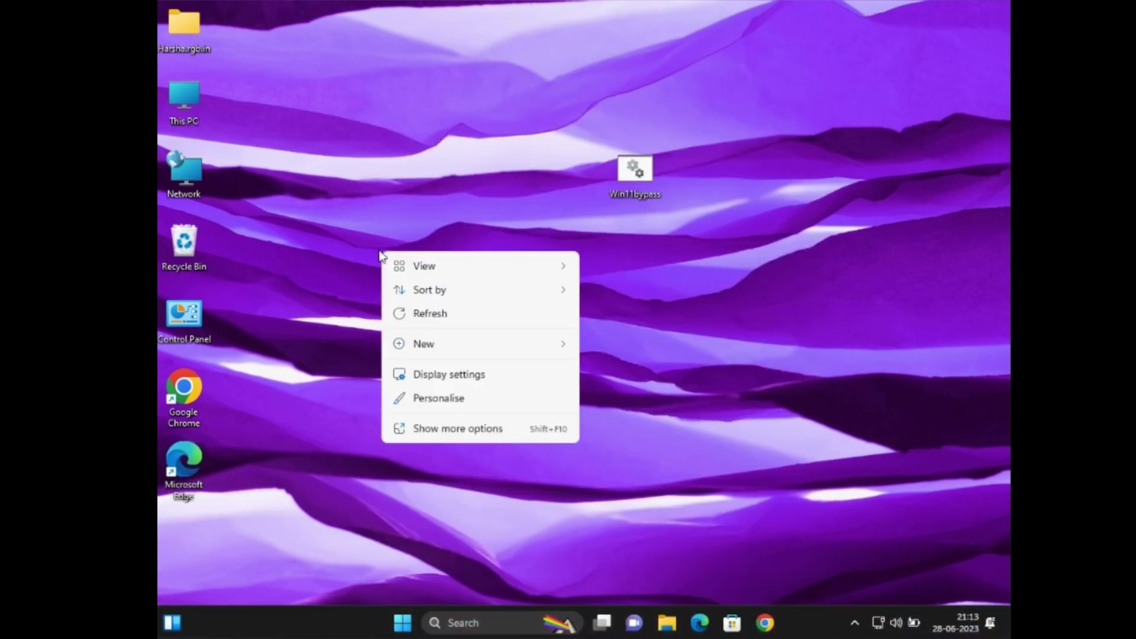
{"action": "left_click", "coordinate": [498, 321]}
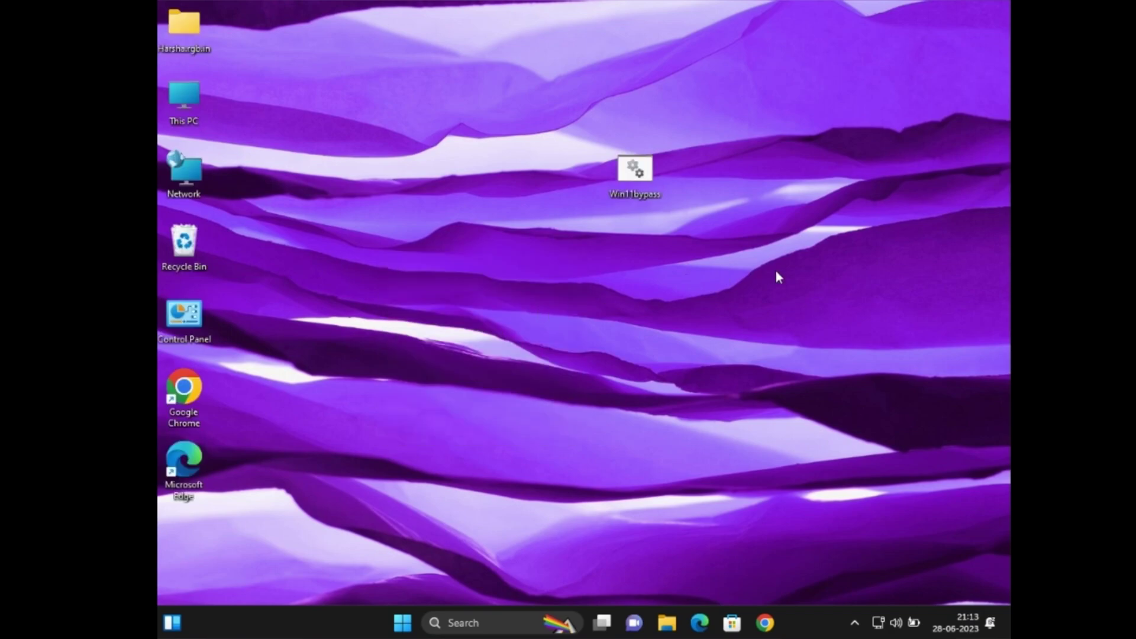
{"action": "right_click", "coordinate": [182, 105]}
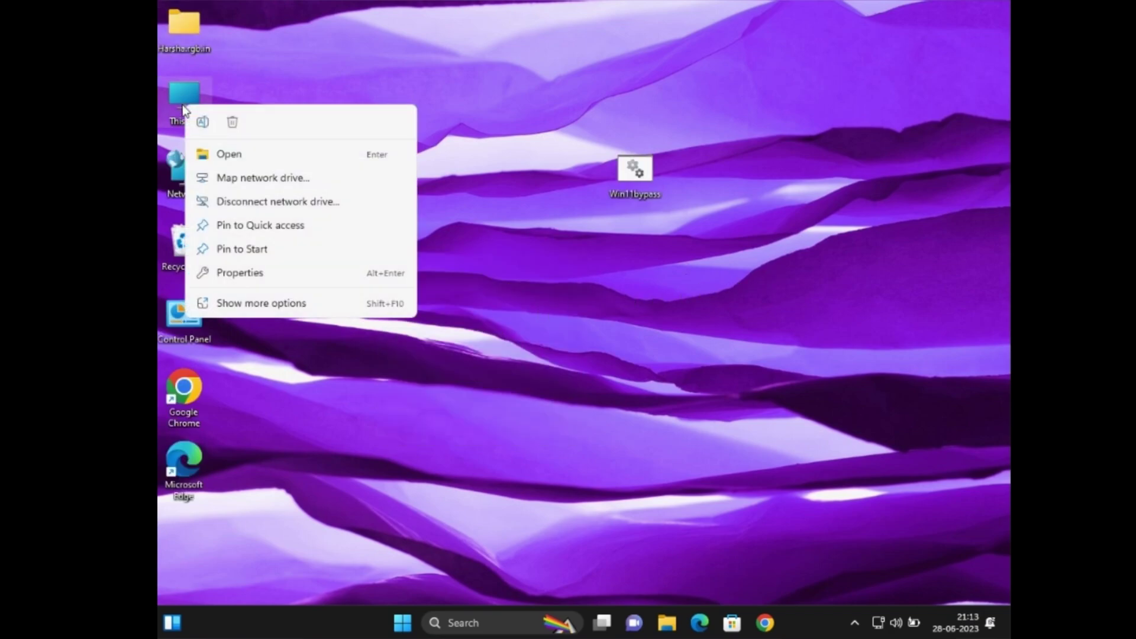
{"action": "left_click", "coordinate": [325, 307]}
{"action": "left_click", "coordinate": [407, 485]}
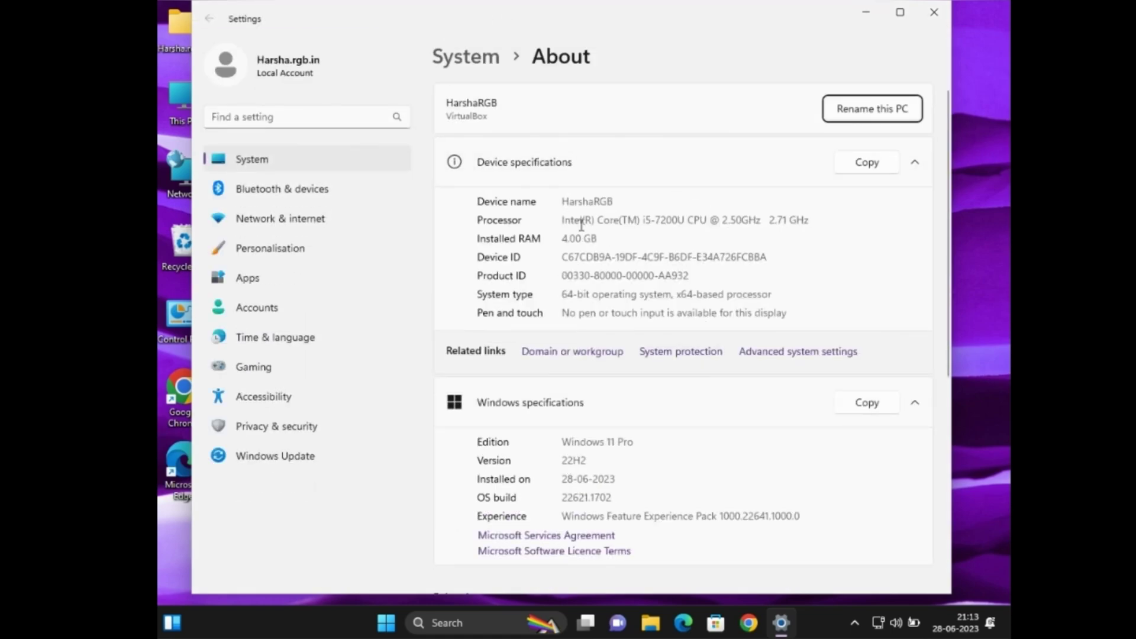
{"action": "scroll", "coordinate": [660, 281], "scroll_direction": "down", "scroll_amount": 2}
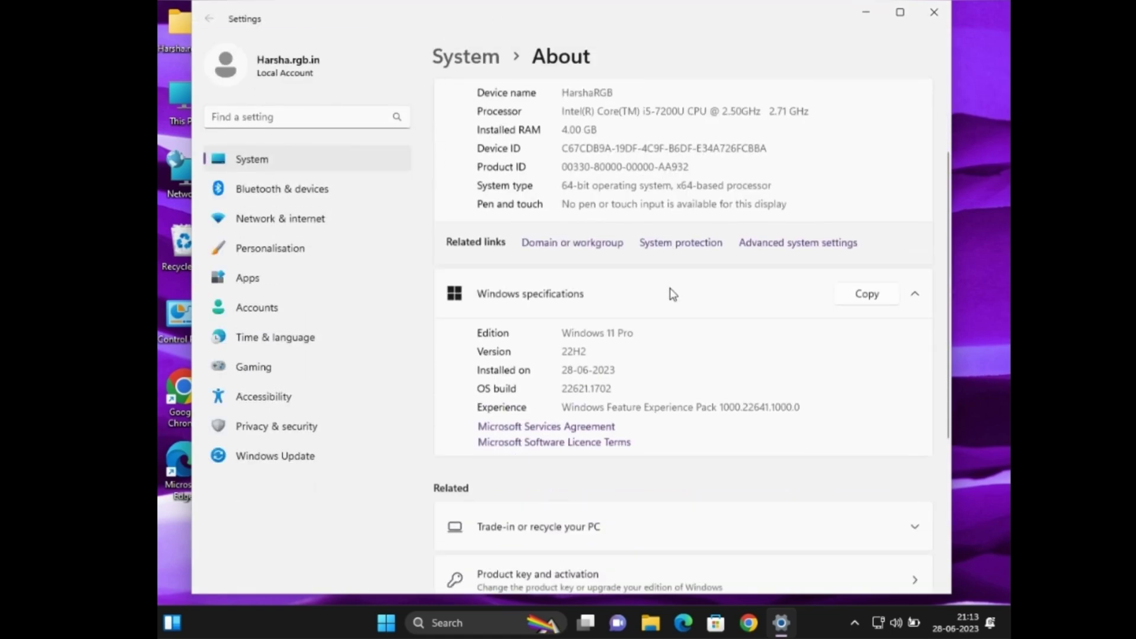
{"action": "scroll", "coordinate": [639, 230], "scroll_direction": "down", "scroll_amount": 1}
Review the Windows 11 Pro 22H2 specifications on the About page and close Settings.
{"action": "left_click", "coordinate": [315, 194]}
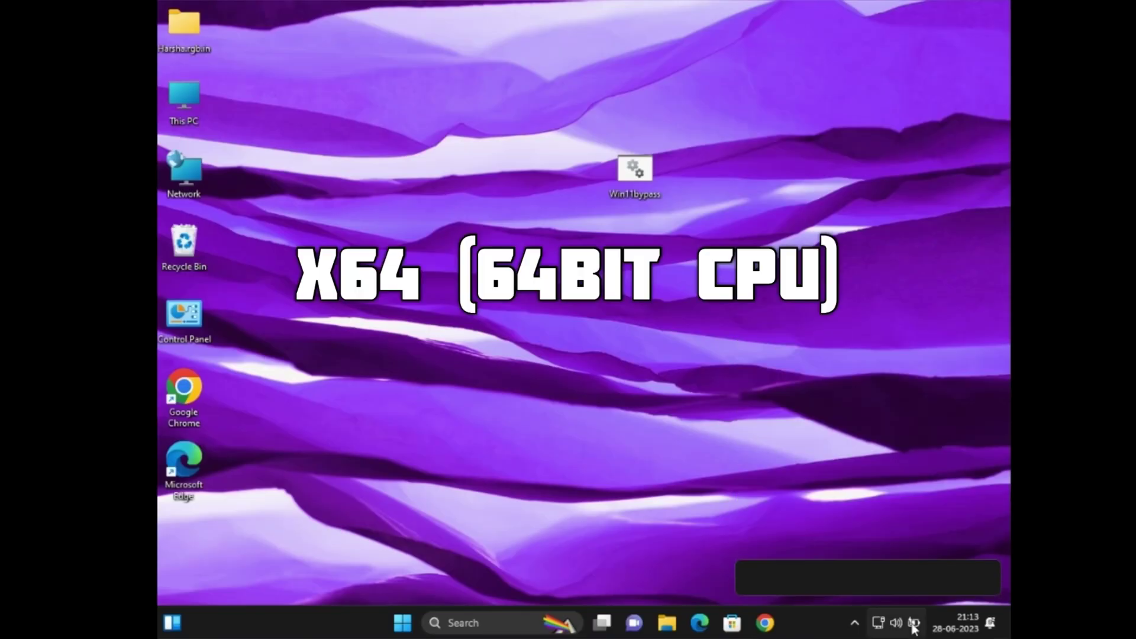
Show the Quick Settings panel with flight mode, night light and volume from the system tray.
{"action": "left_click", "coordinate": [913, 623]}
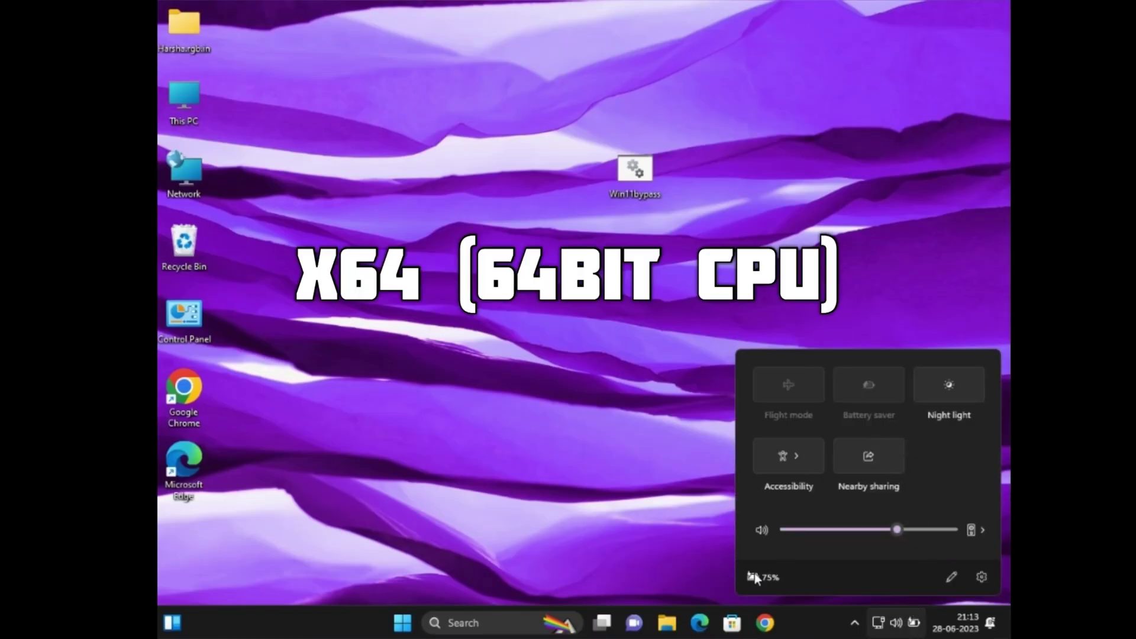